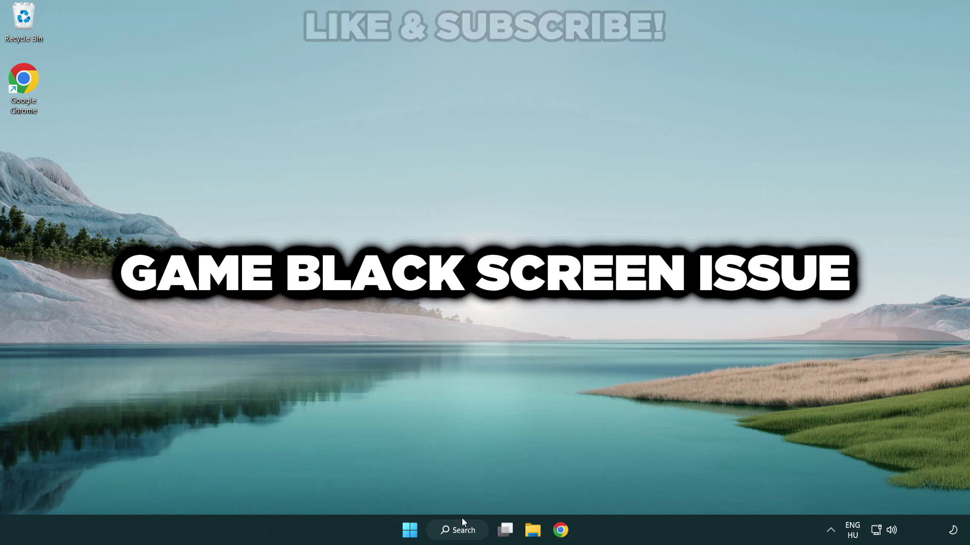
Search for 'device manager' and open Device Manager from the search results
click(469, 535)
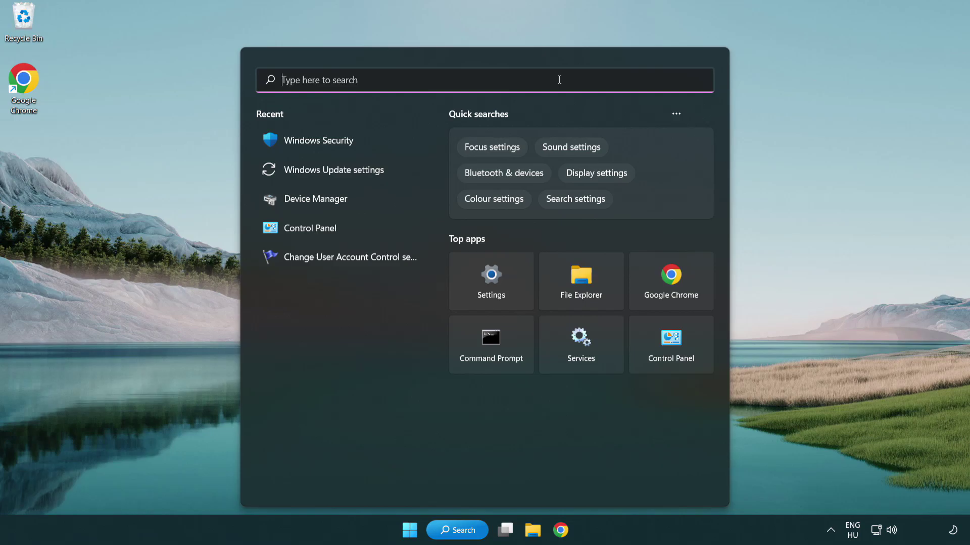
text(device m)
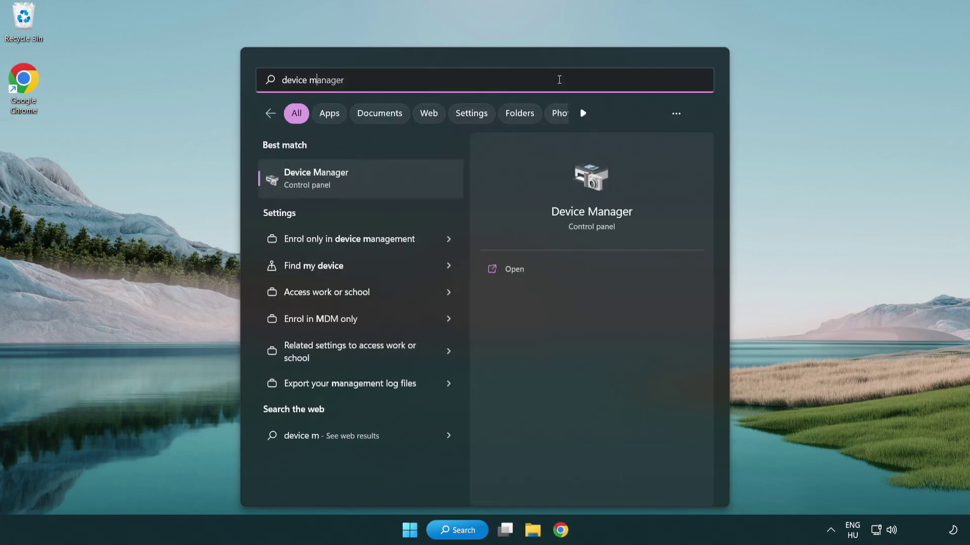
text(anager)
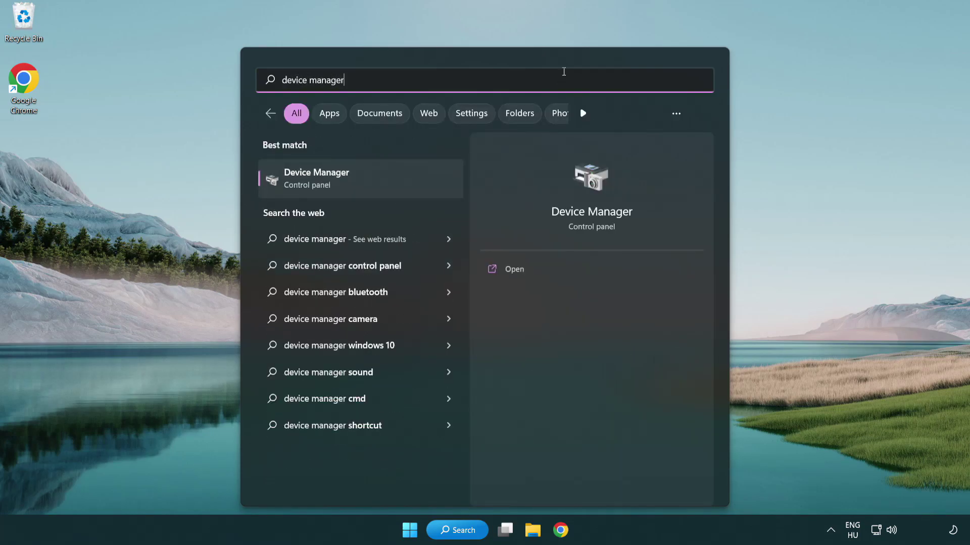
click(389, 187)
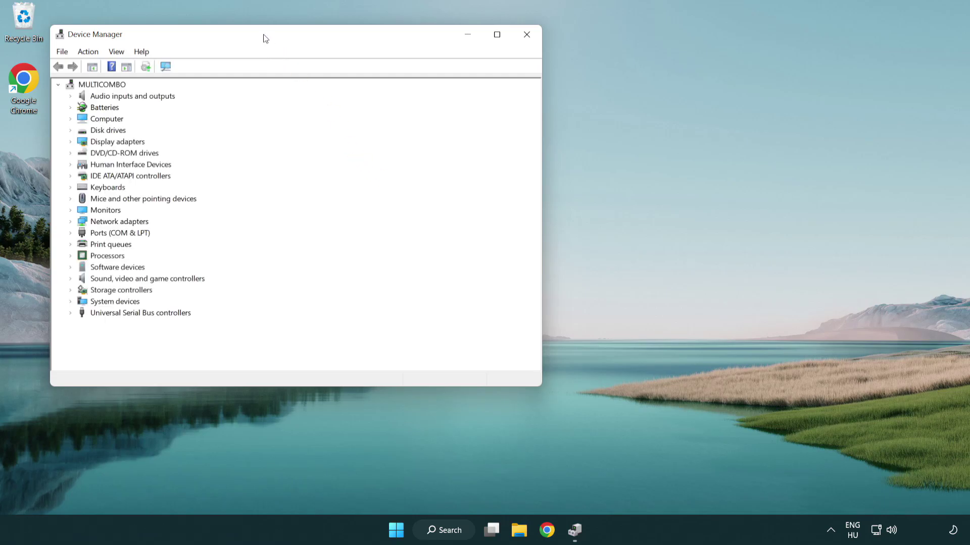
Run an automatic driver search for the VMware SVGA 3D display adapter, confirming the best driver is installed
drag(265, 38, 427, 97)
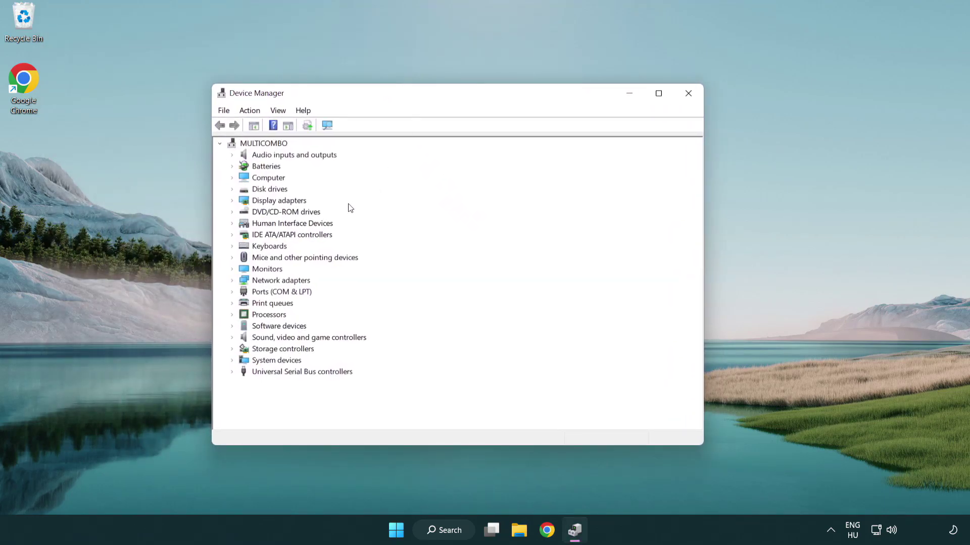
click(269, 204)
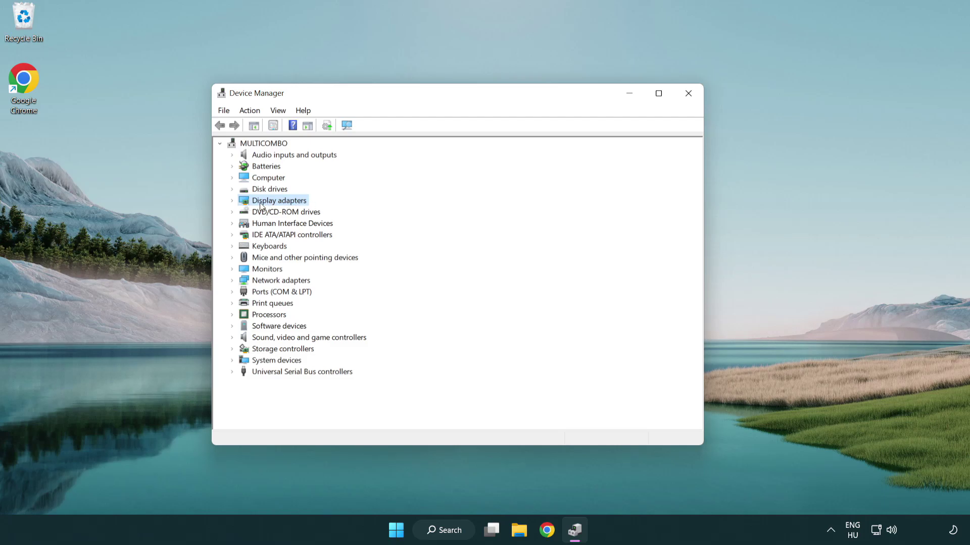
click(232, 202)
click(273, 214)
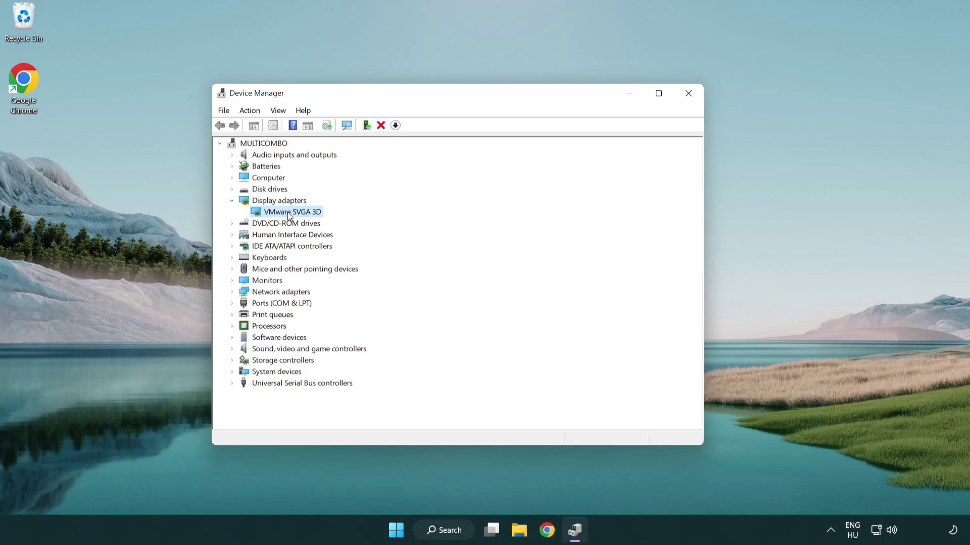
right_click(290, 216)
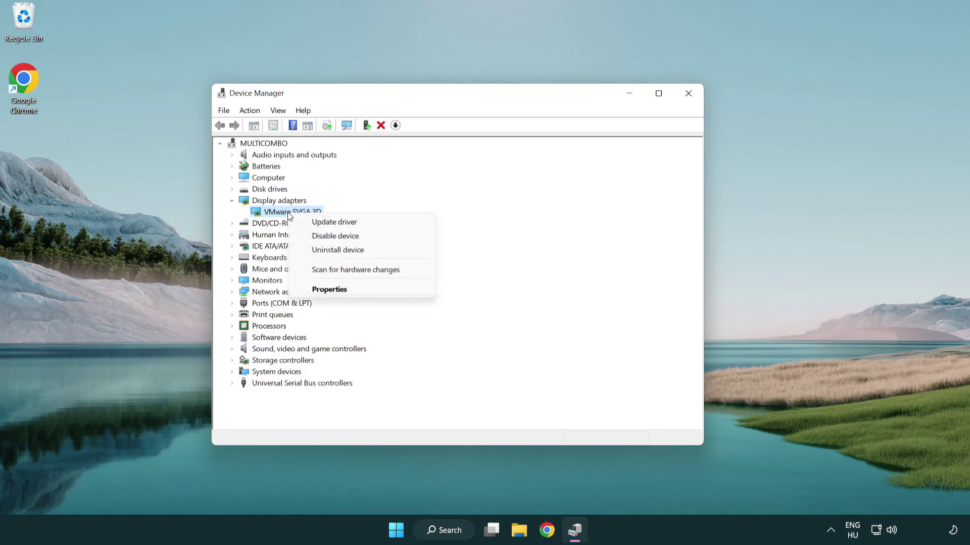
click(382, 222)
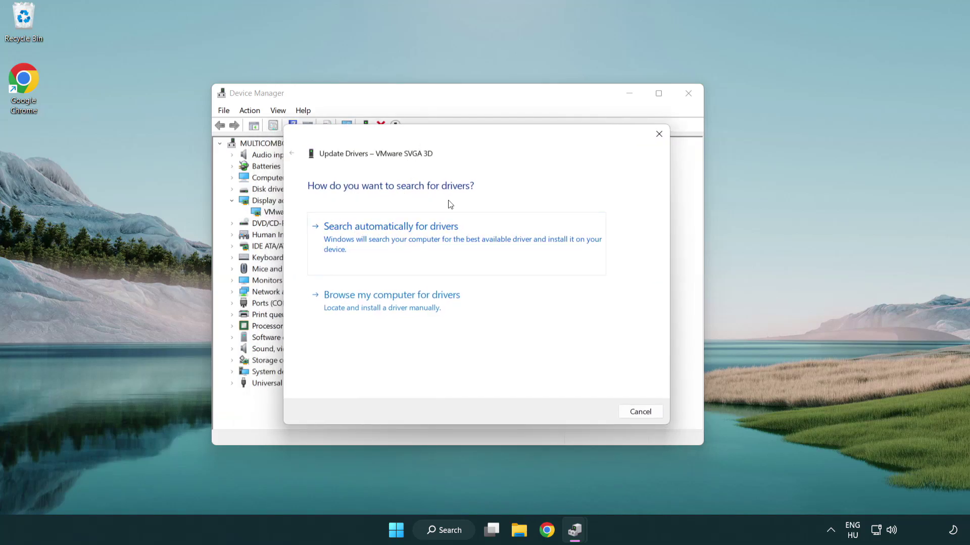
click(426, 235)
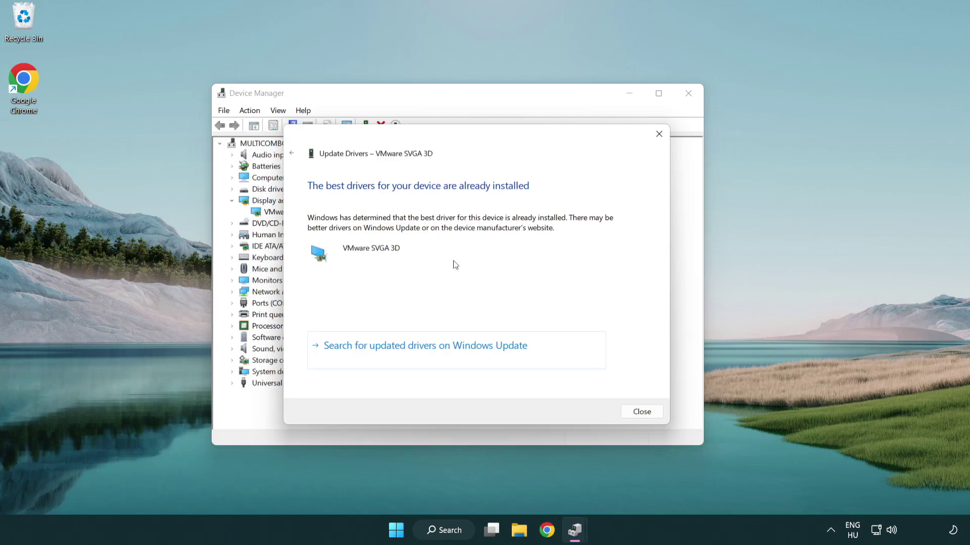
click(642, 412)
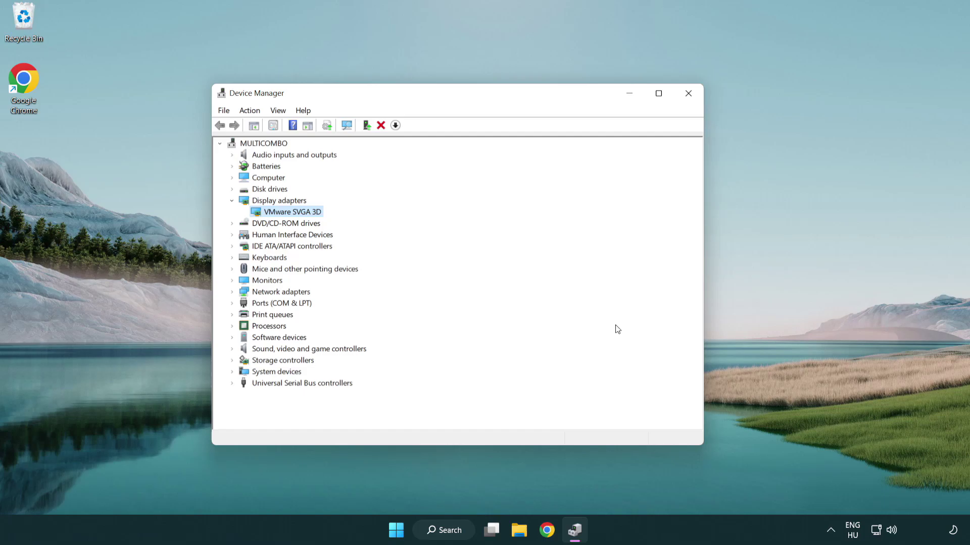
Close Device Manager and open Windows Update settings by searching 'update'
click(689, 94)
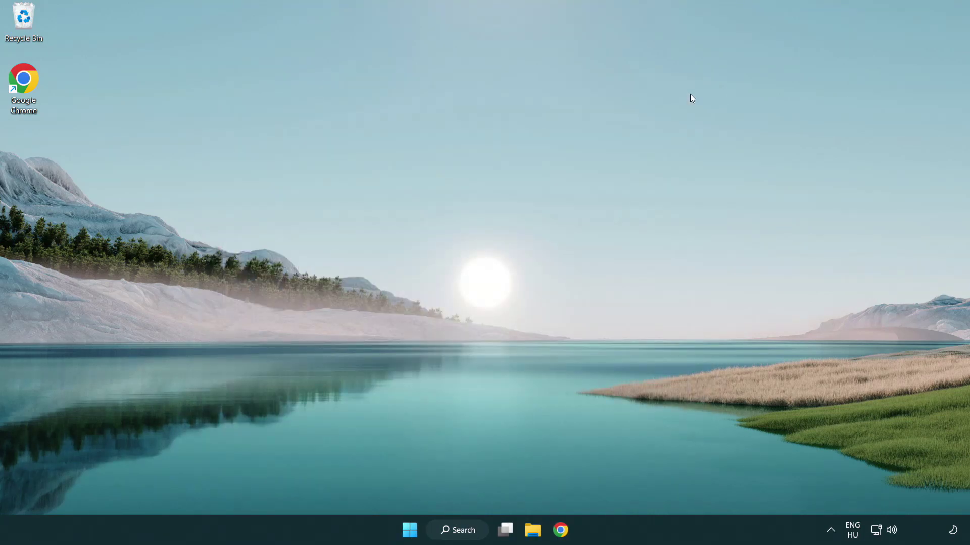
click(464, 529)
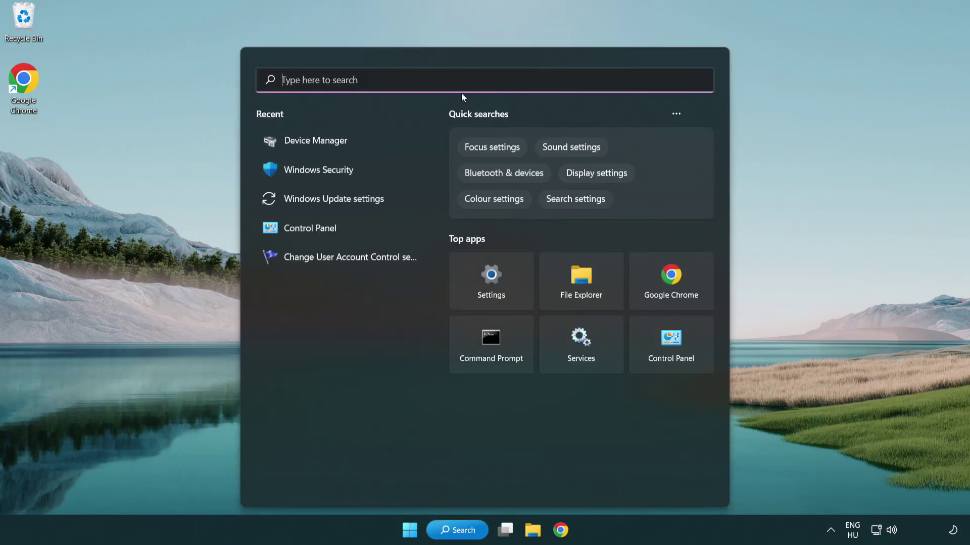
text(update)
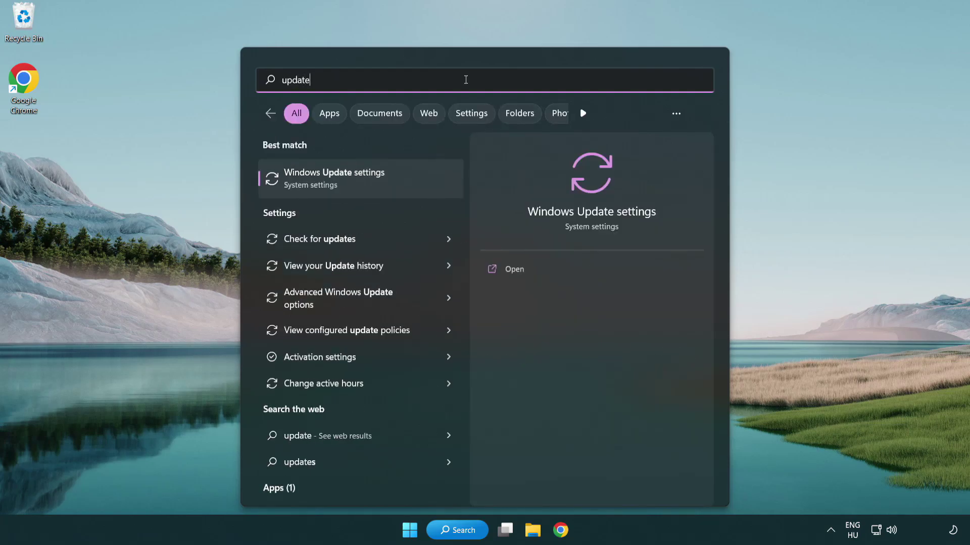
click(377, 182)
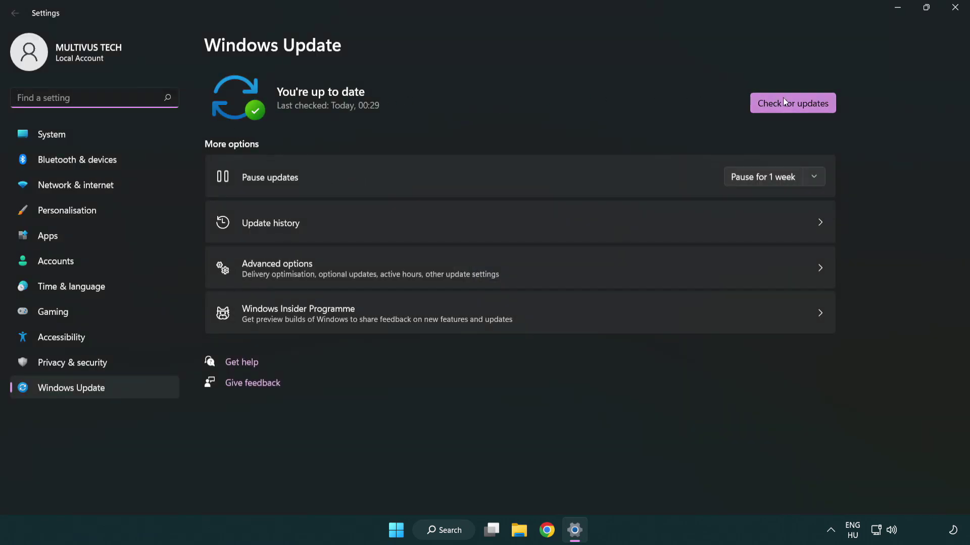
Run a fresh update check, confirm Windows is up to date, and close Settings
click(810, 108)
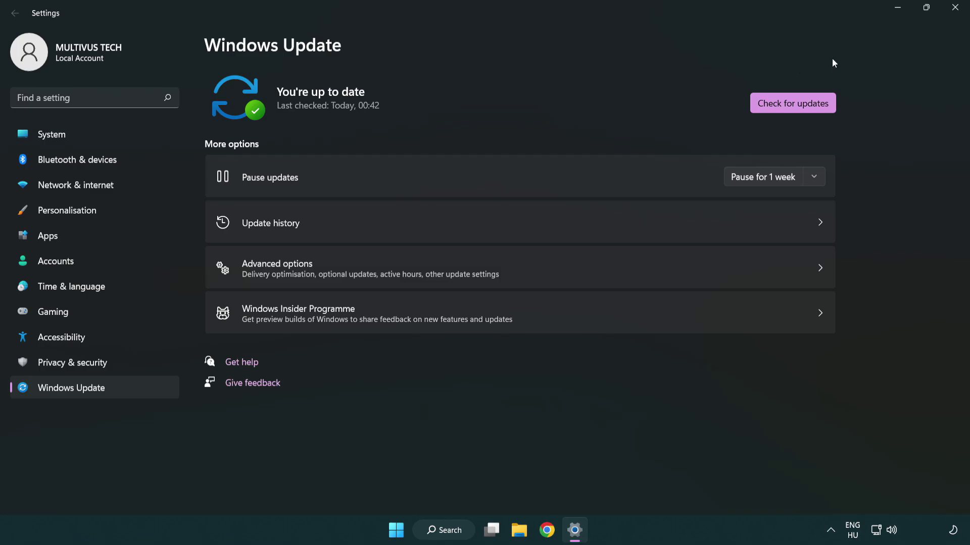
click(952, 10)
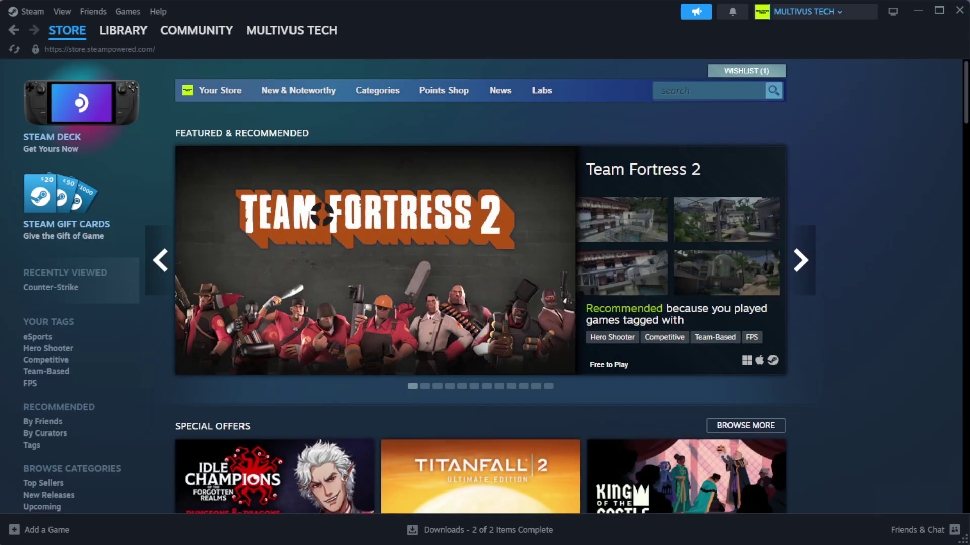
Verify the integrity of YOUR NOT WORKING GAME's installed files, validating all 1039 files
mouse_move(121, 36)
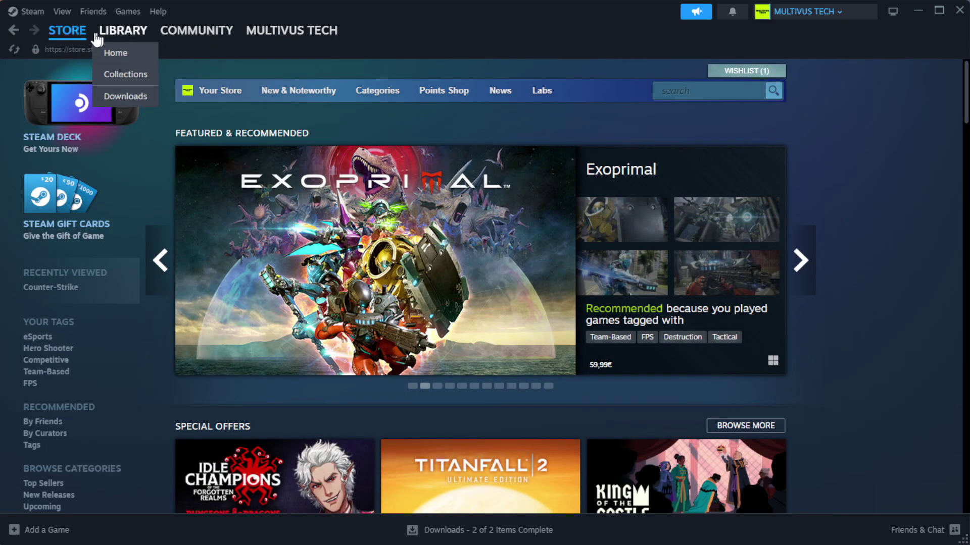
click(139, 54)
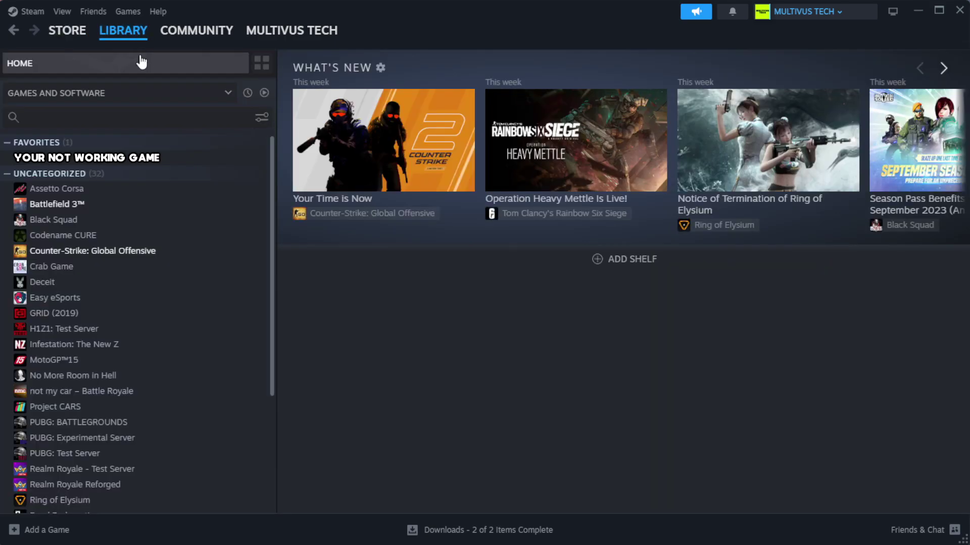
right_click(239, 160)
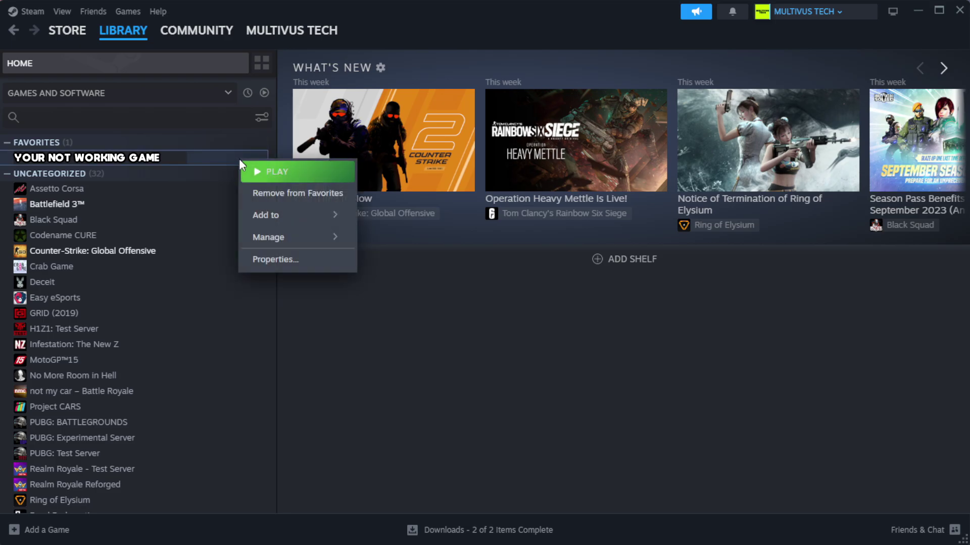
click(307, 267)
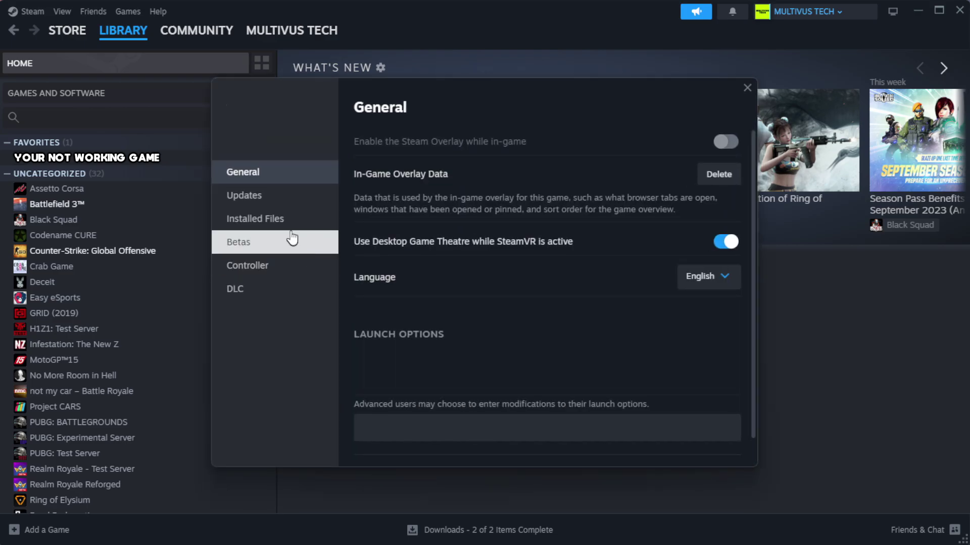
click(319, 230)
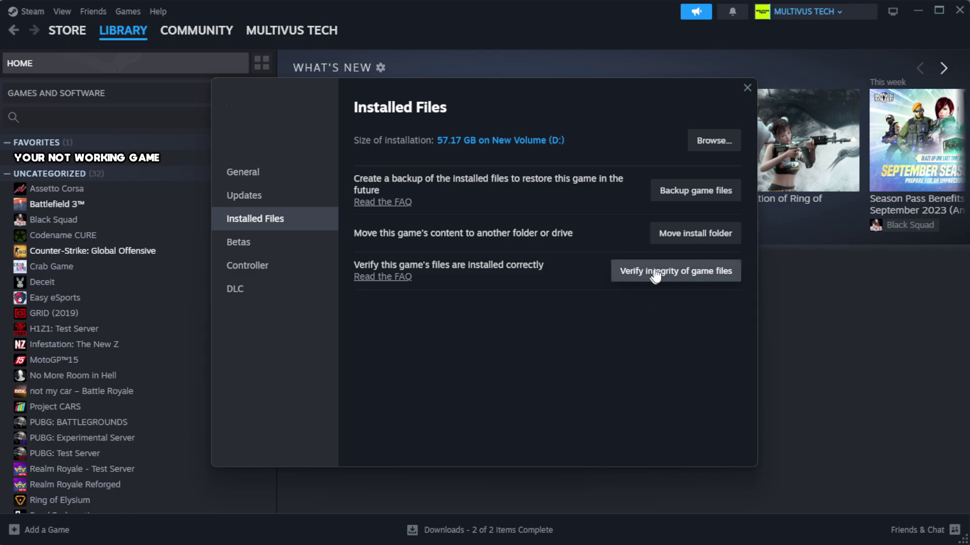
click(681, 277)
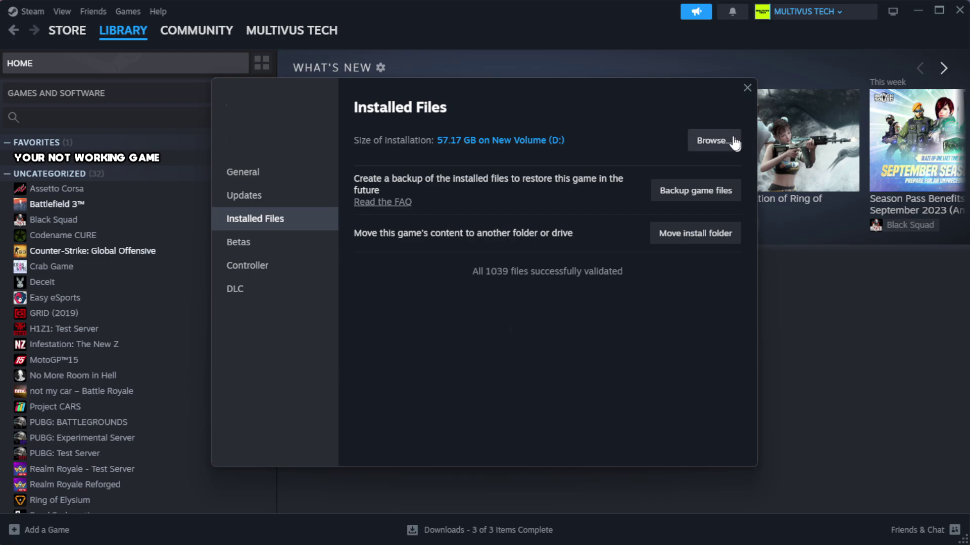
Open the Properties of the YOUR NOT WORKING GAME shortcut in the game's install folder
click(713, 141)
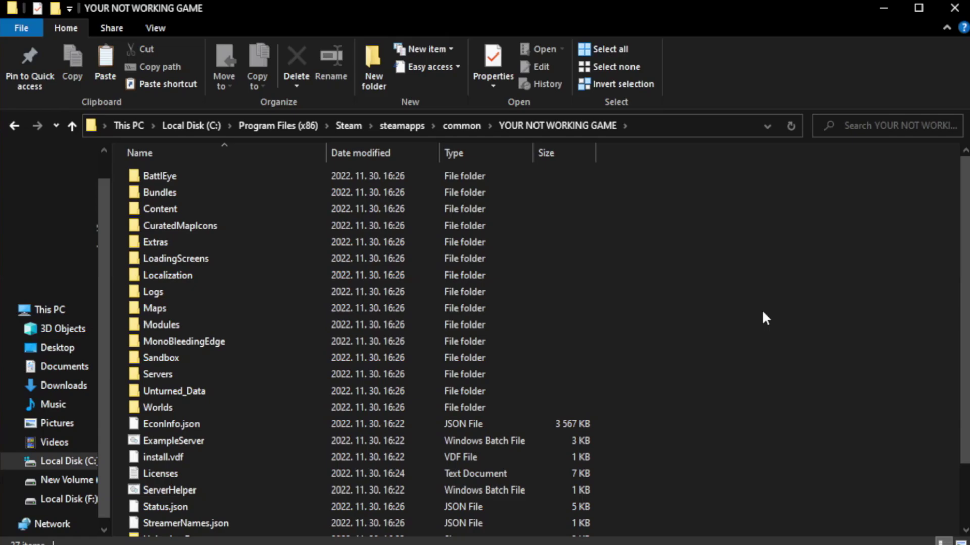
drag(965, 303, 965, 363)
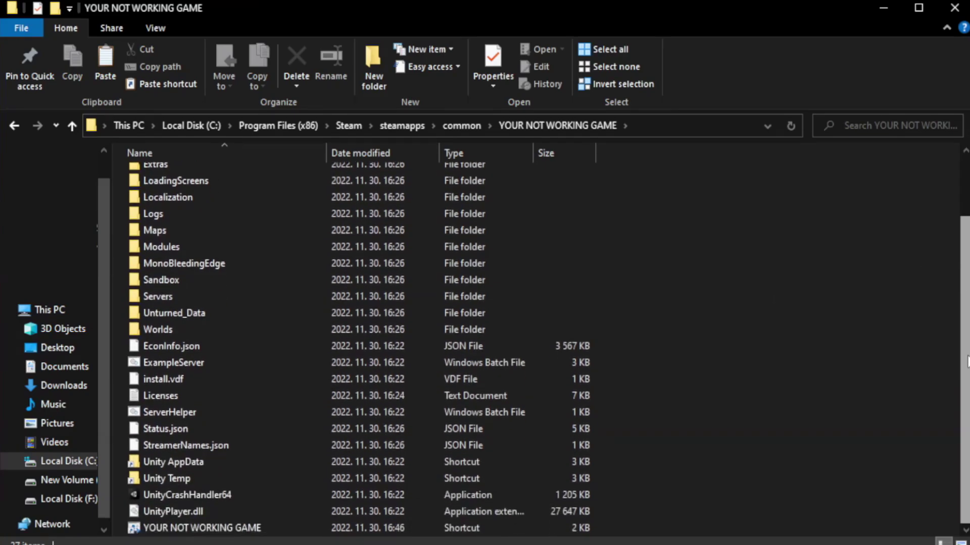
click(351, 527)
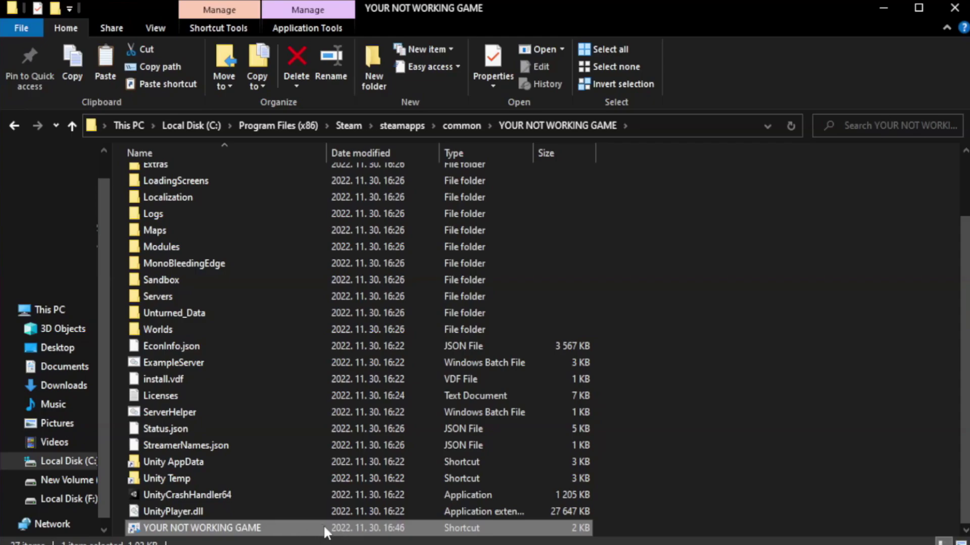
right_click(323, 528)
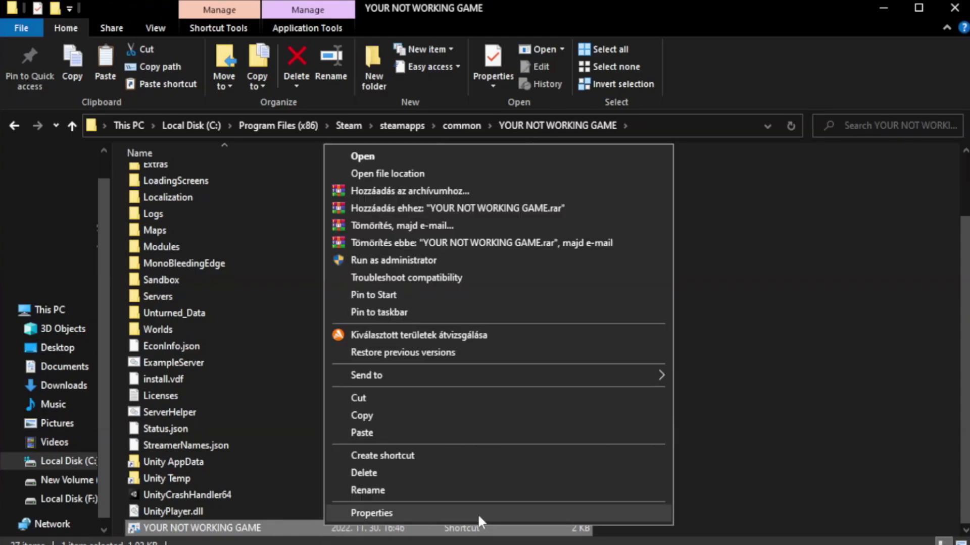
click(494, 510)
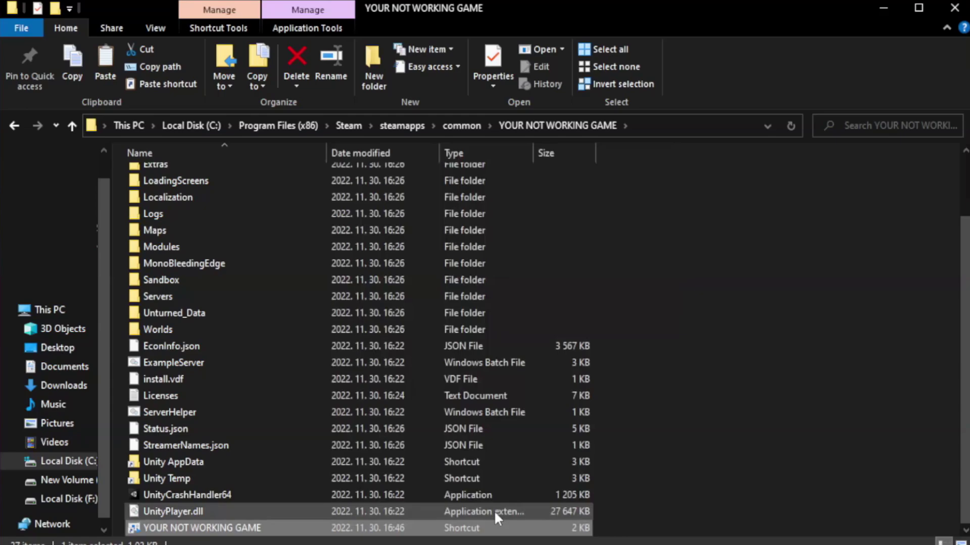
drag(484, 272, 486, 99)
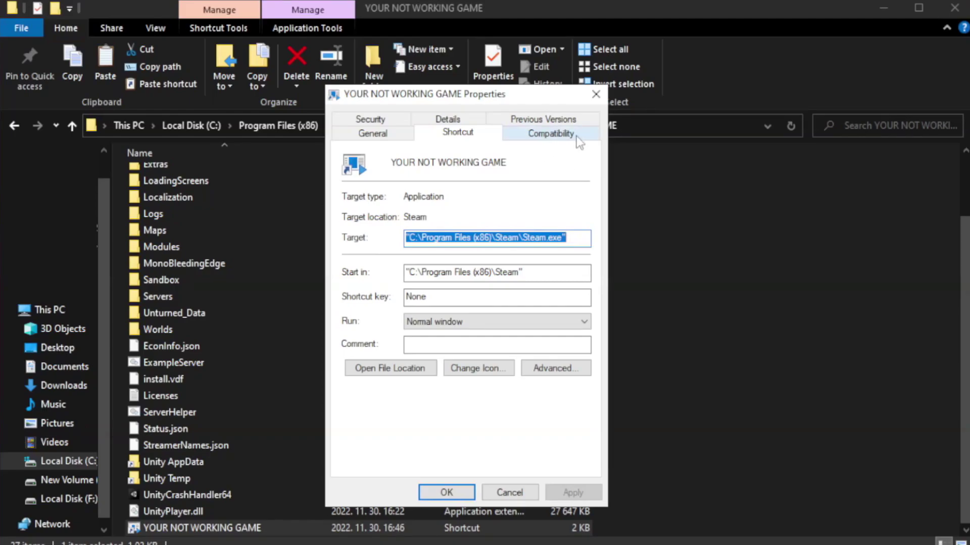
Set the game shortcut to Windows 8 compatibility mode, run as administrator, fullscreen optimizations disabled
click(545, 134)
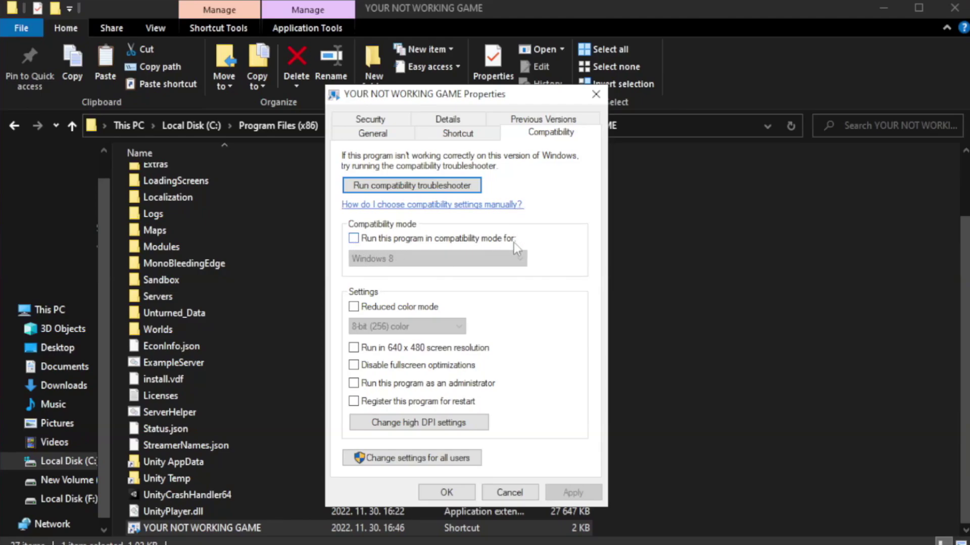
click(384, 238)
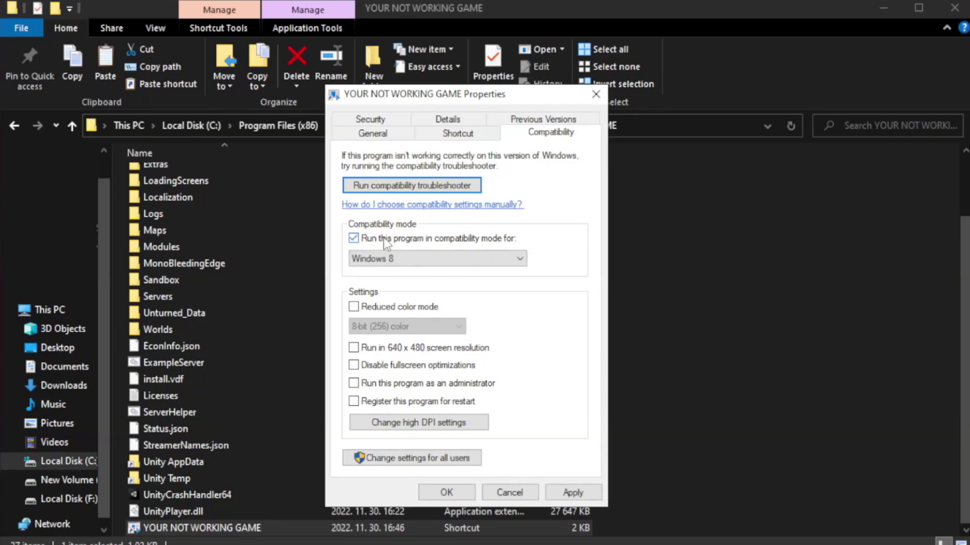
click(427, 257)
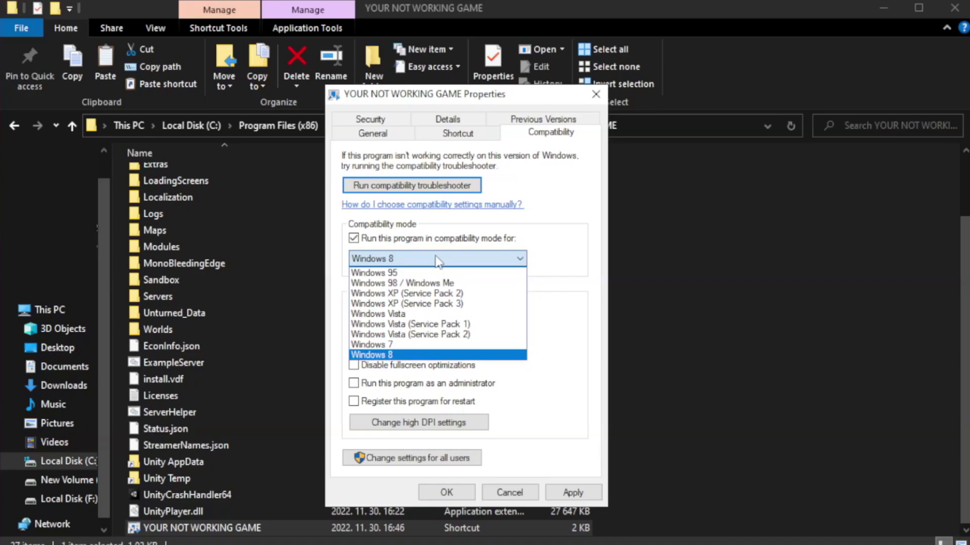
click(411, 355)
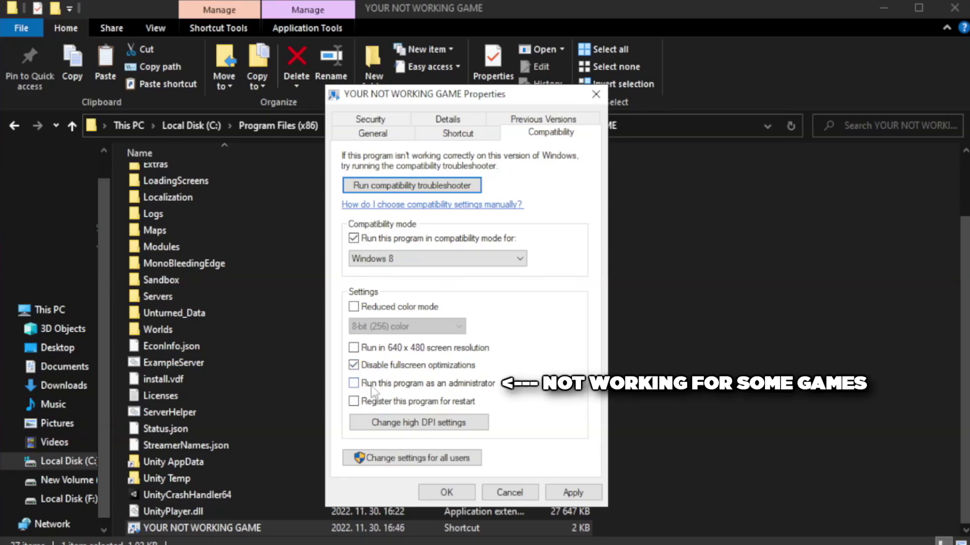
click(381, 390)
click(572, 492)
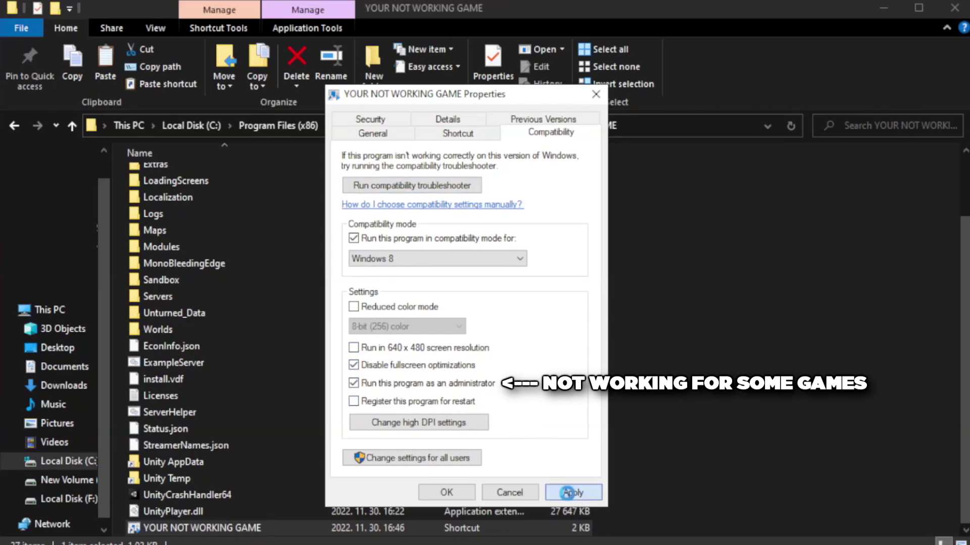
click(444, 494)
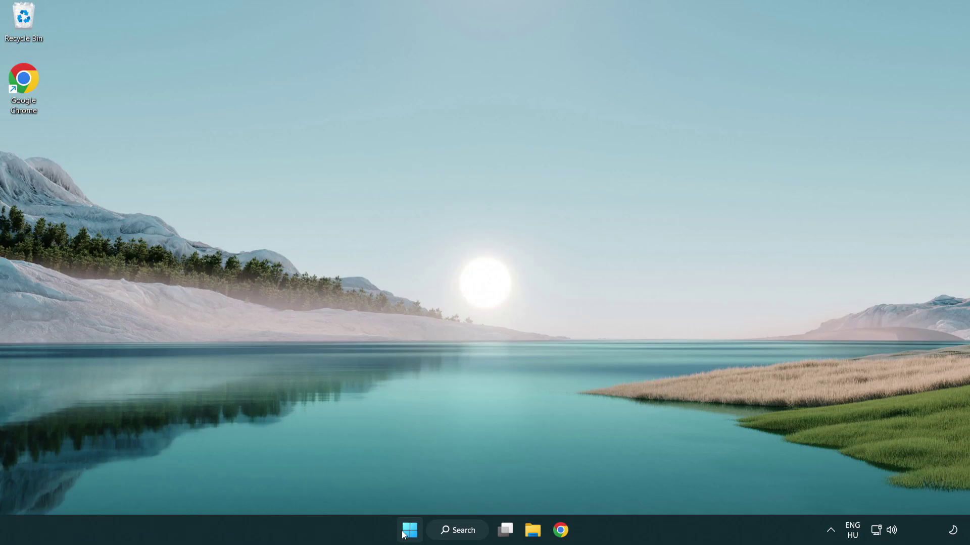
Open Task Manager from the Start button's Win+X menu
right_click(411, 534)
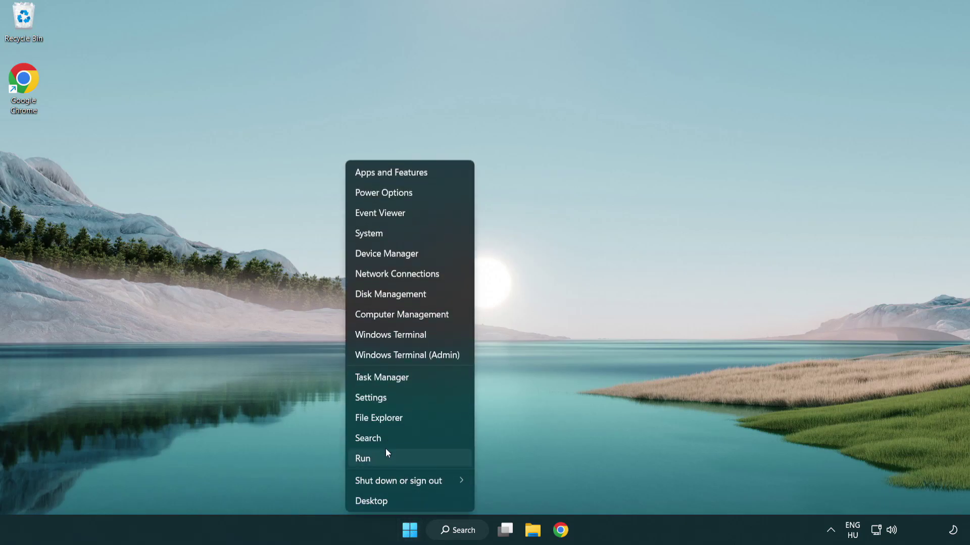
click(429, 380)
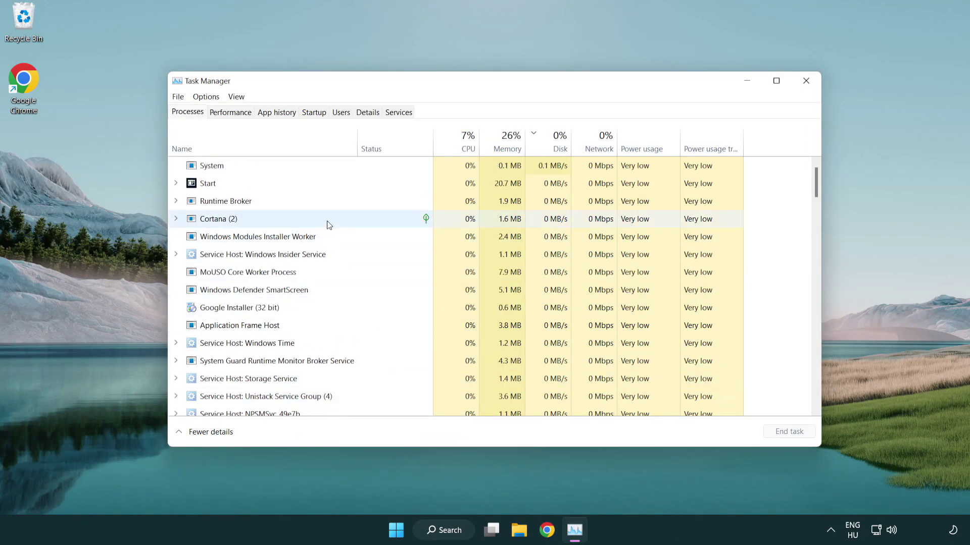
Disable Terminal, Phone Link, Cortana and Windows Security notifications as startup apps, then close Task Manager
click(315, 114)
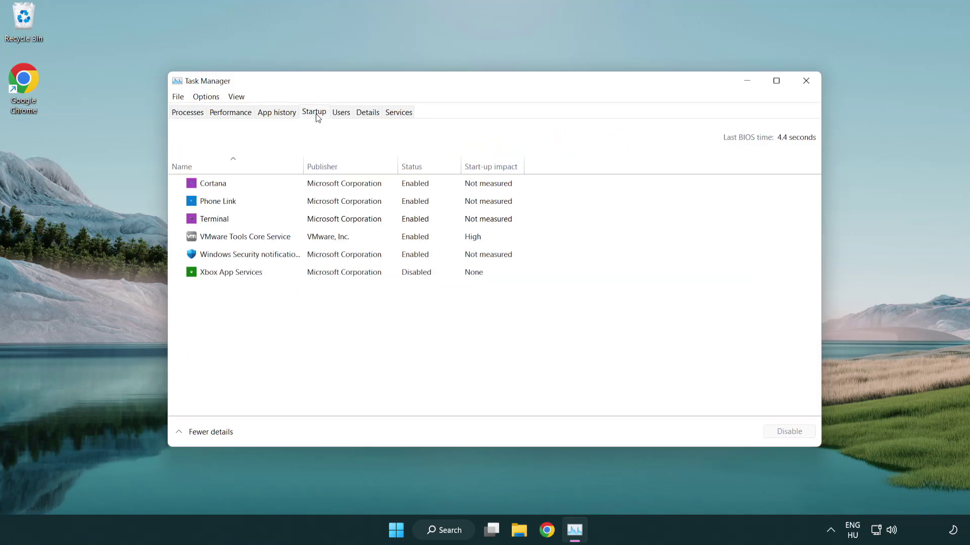
click(317, 220)
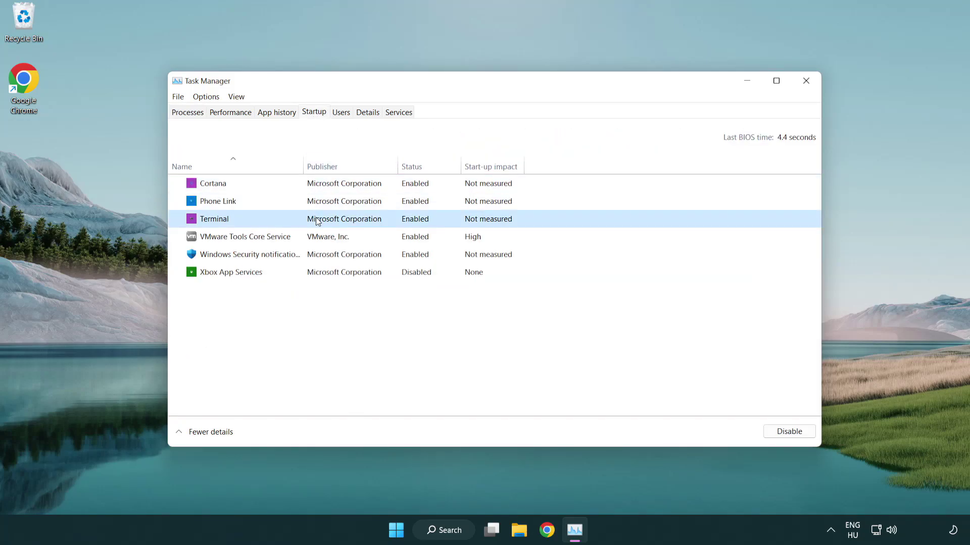
click(785, 432)
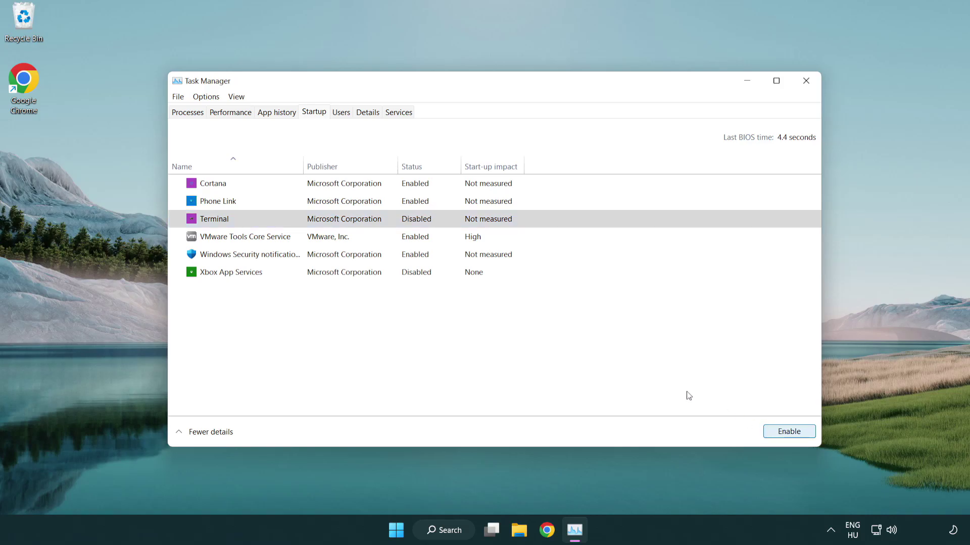
click(405, 207)
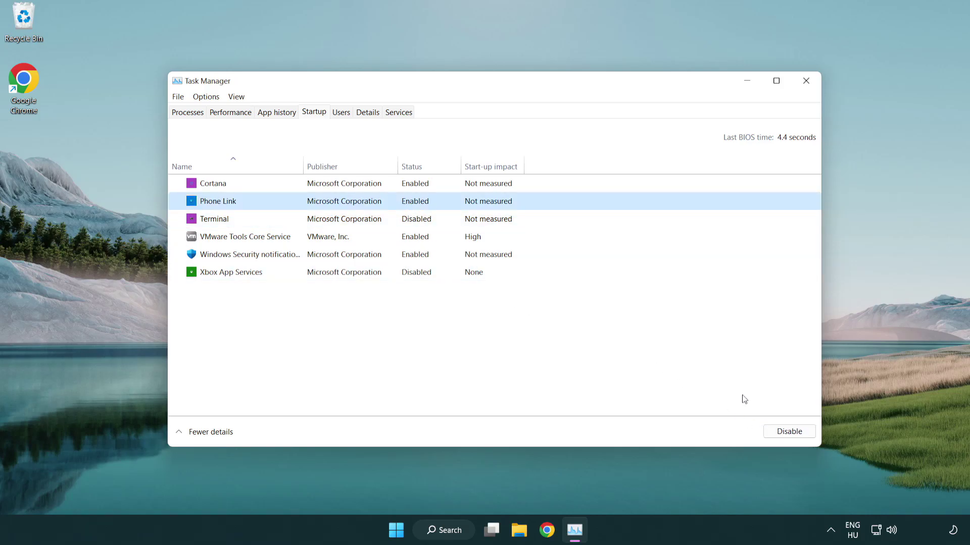
click(788, 431)
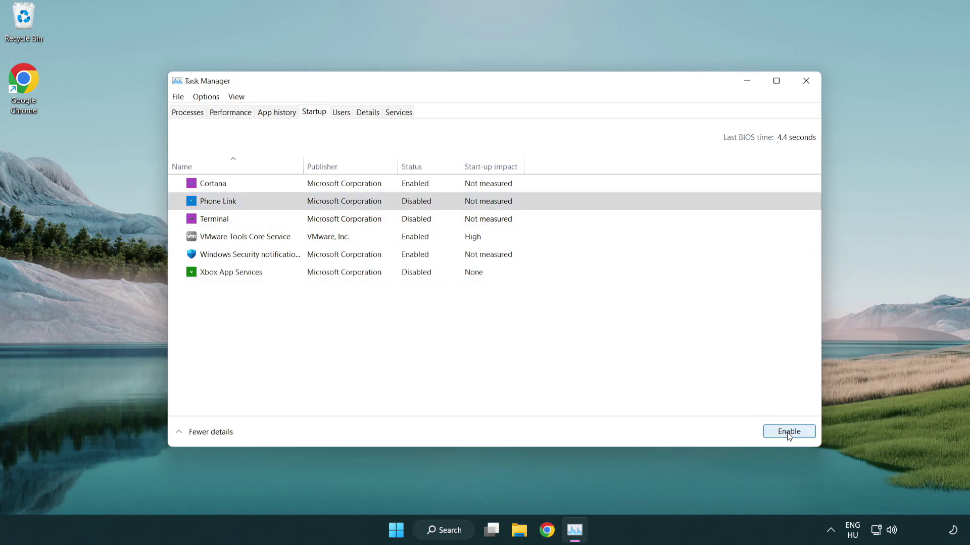
click(346, 189)
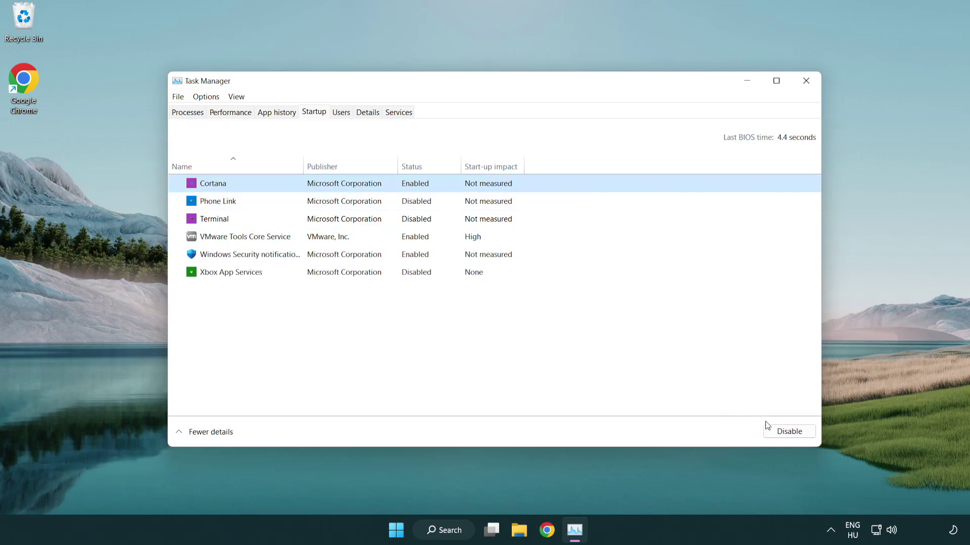
click(780, 431)
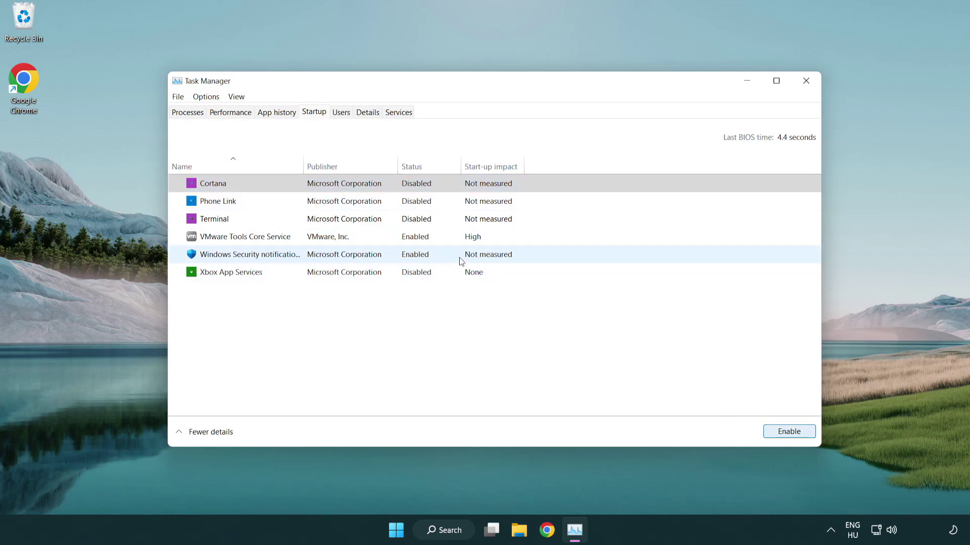
click(461, 260)
click(765, 429)
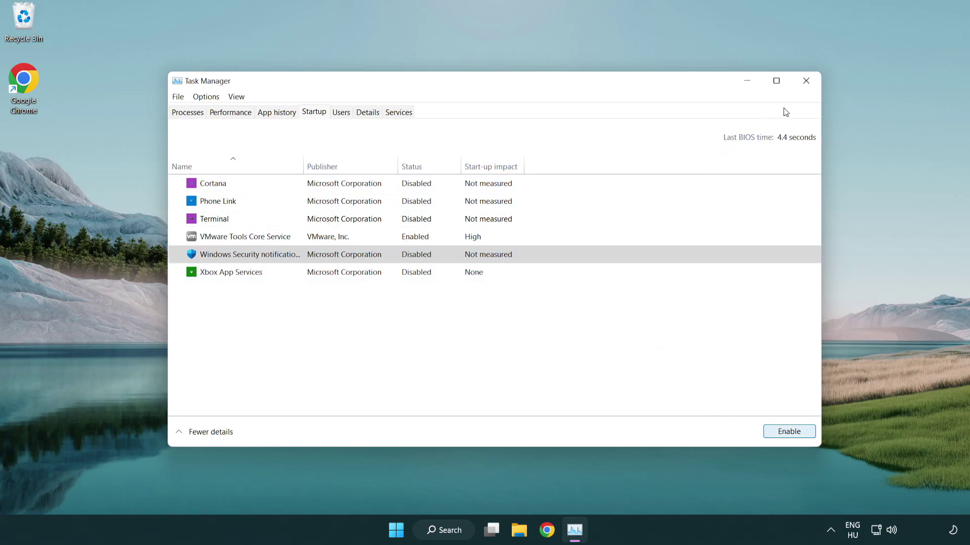
click(808, 84)
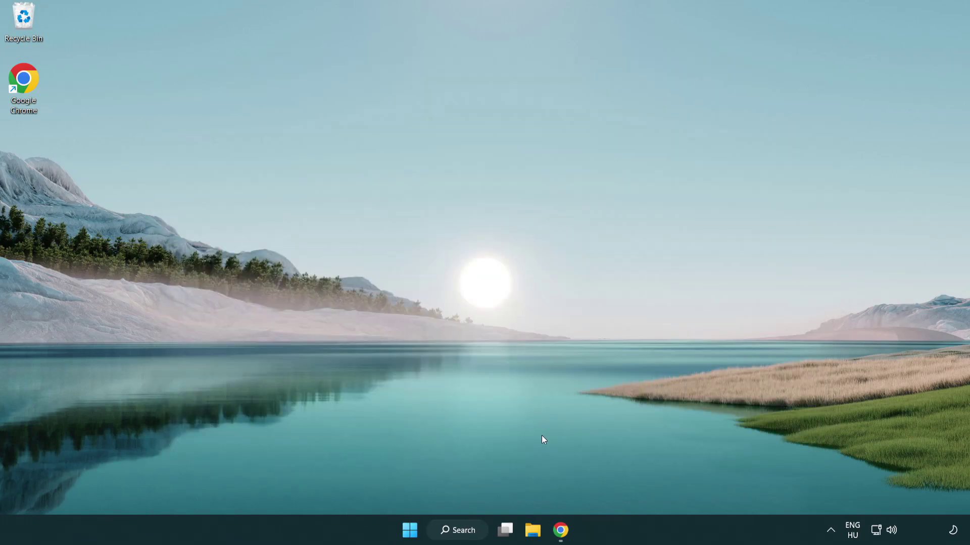
Download the DirectX End-User Runtime Web Installer (dxwebsetup.exe) from the Chrome download page
click(561, 531)
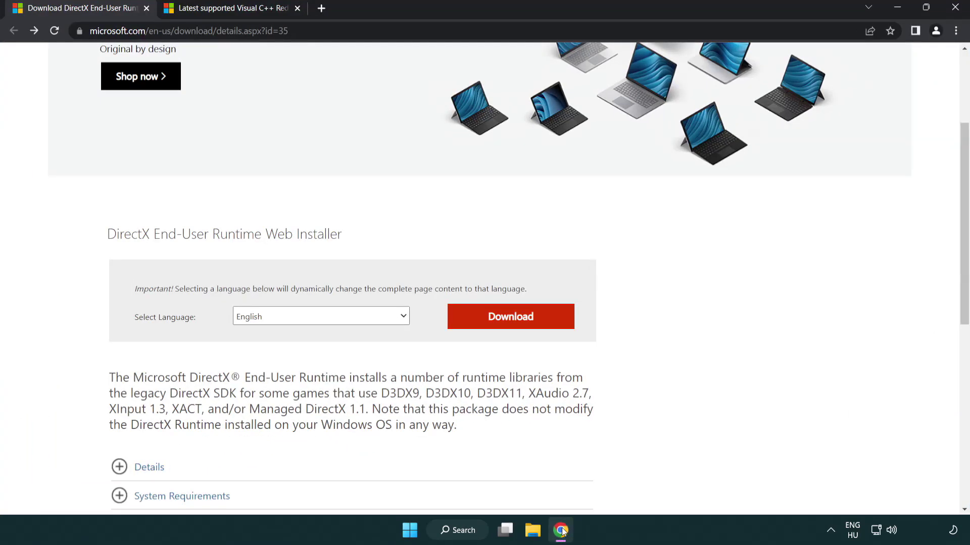
scroll(415, 451, up, 3)
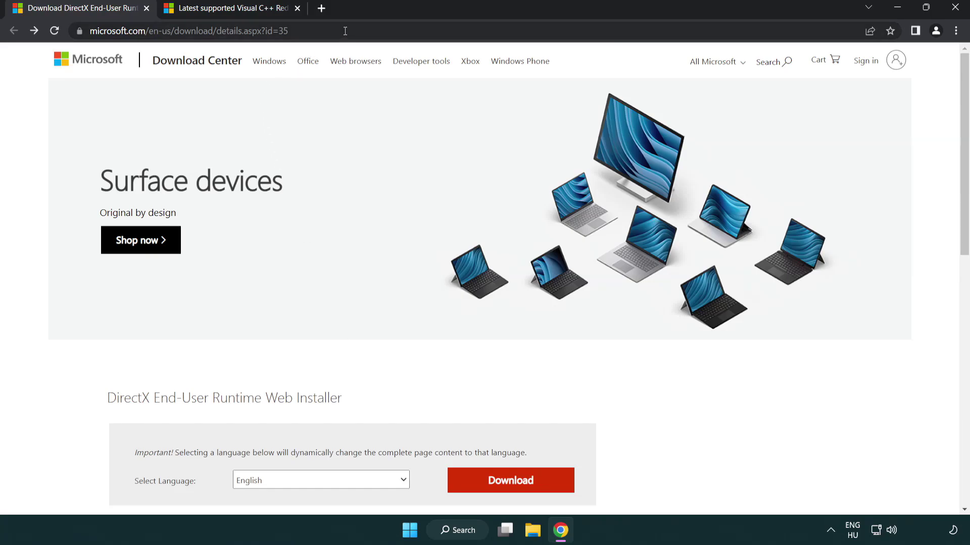
click(61, 21)
click(927, 220)
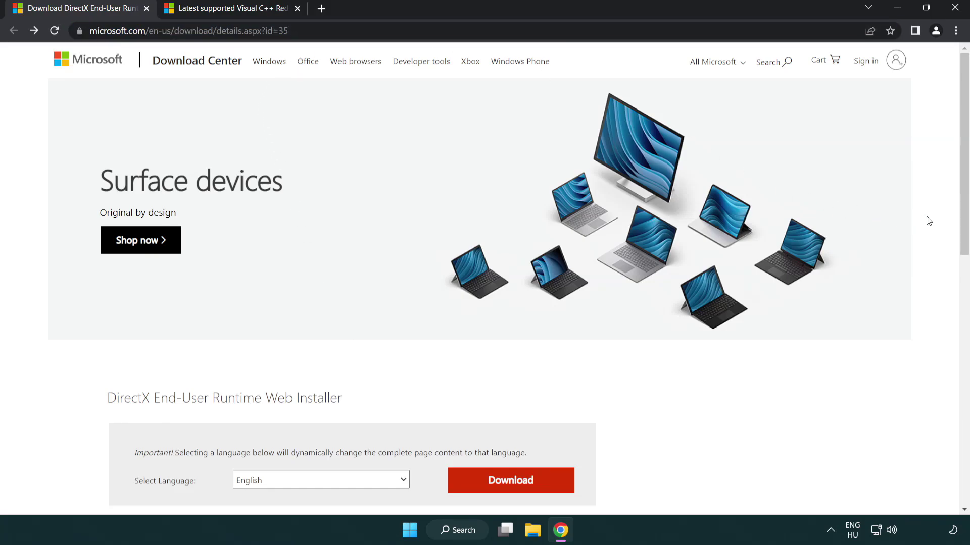
drag(963, 221, 963, 281)
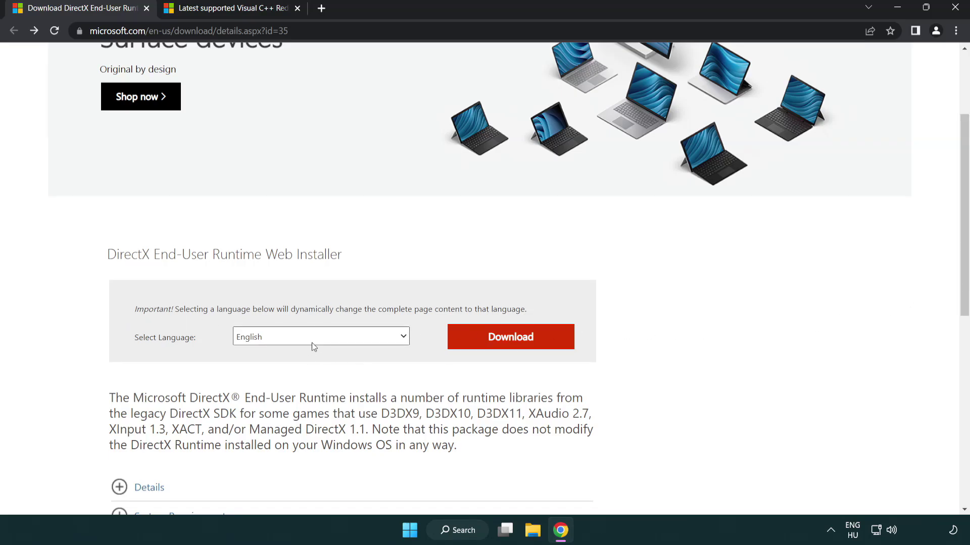
click(514, 348)
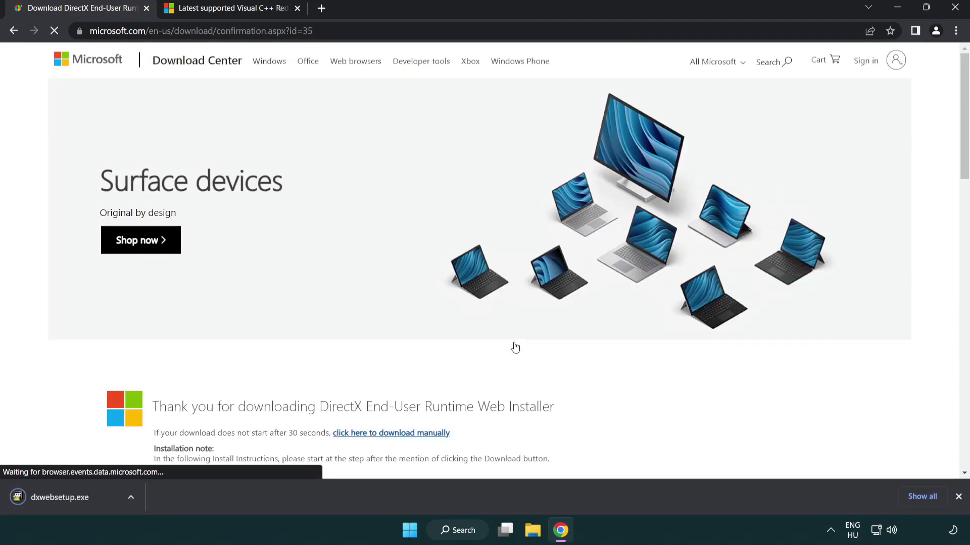
Run dxwebsetup.exe, accept the license, skip the Bing Bar and finish the DirectX install
click(62, 499)
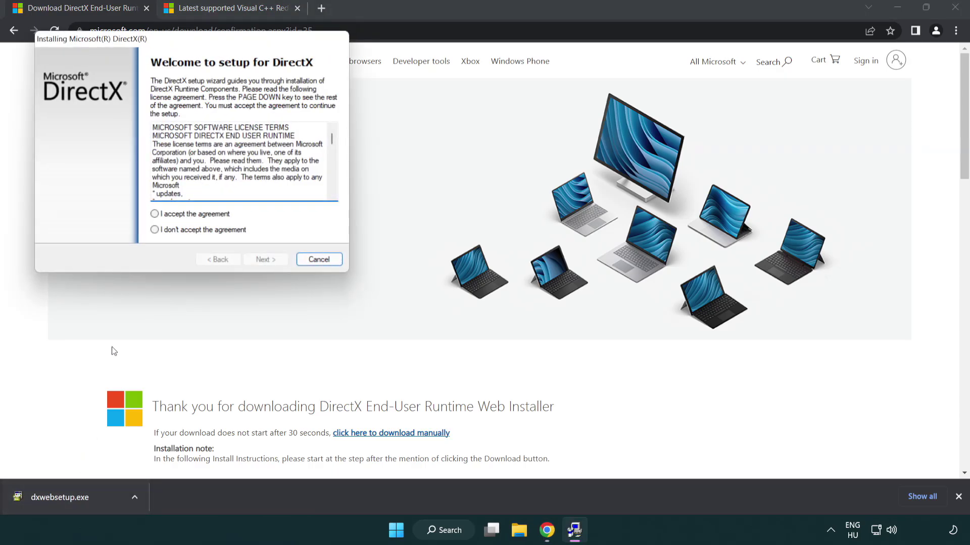
drag(148, 46, 427, 153)
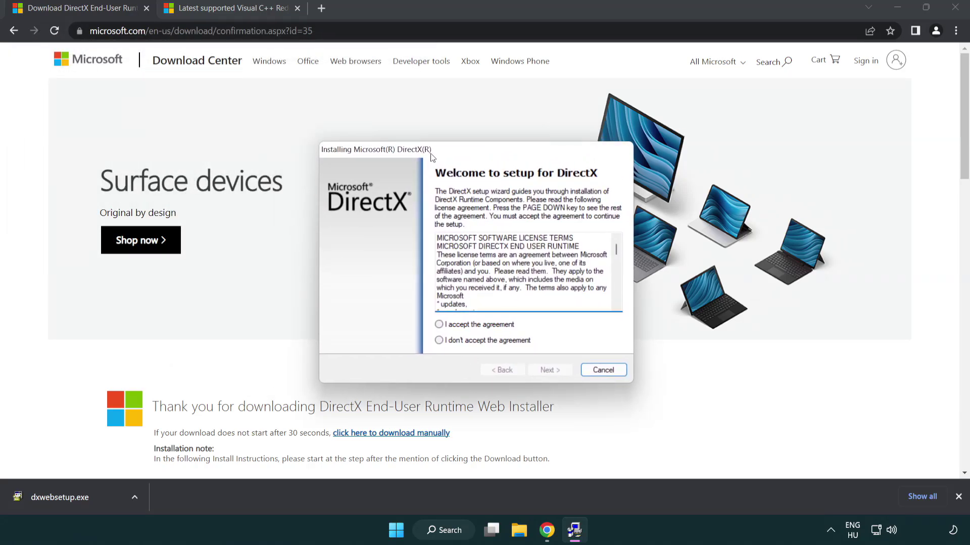
drag(613, 247, 611, 291)
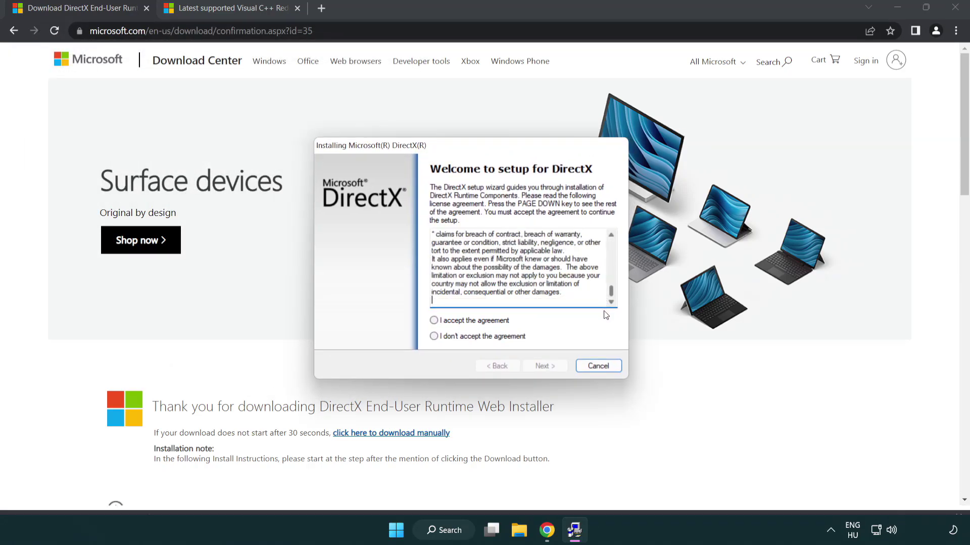
click(433, 321)
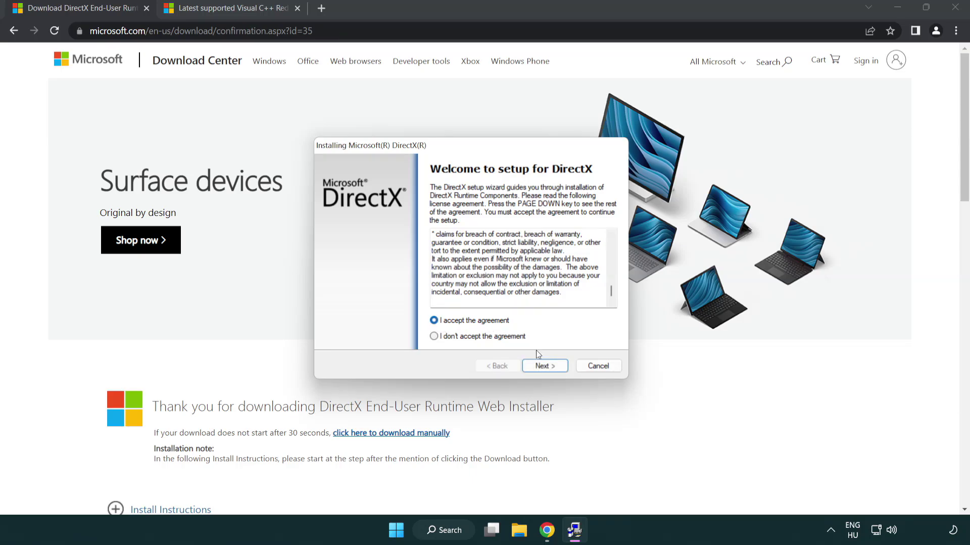
click(545, 366)
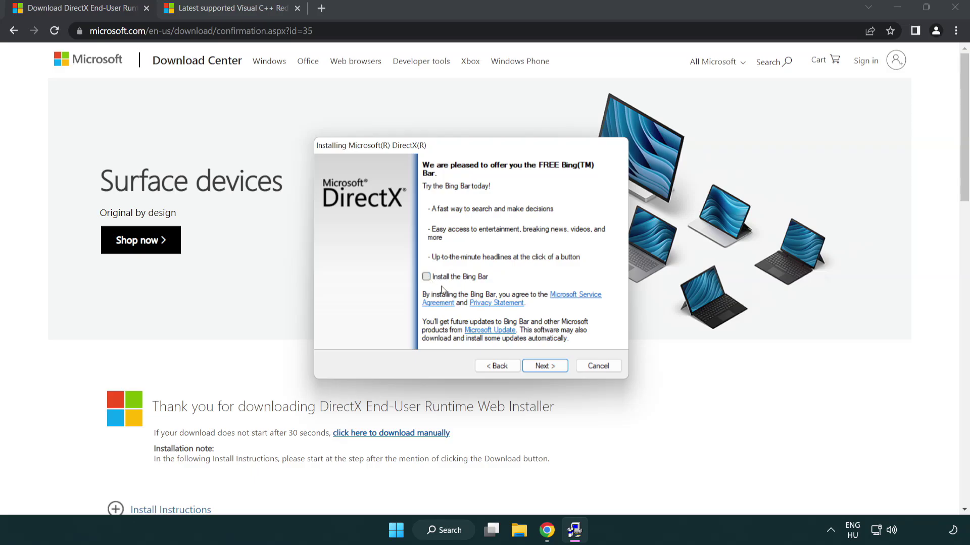
click(549, 368)
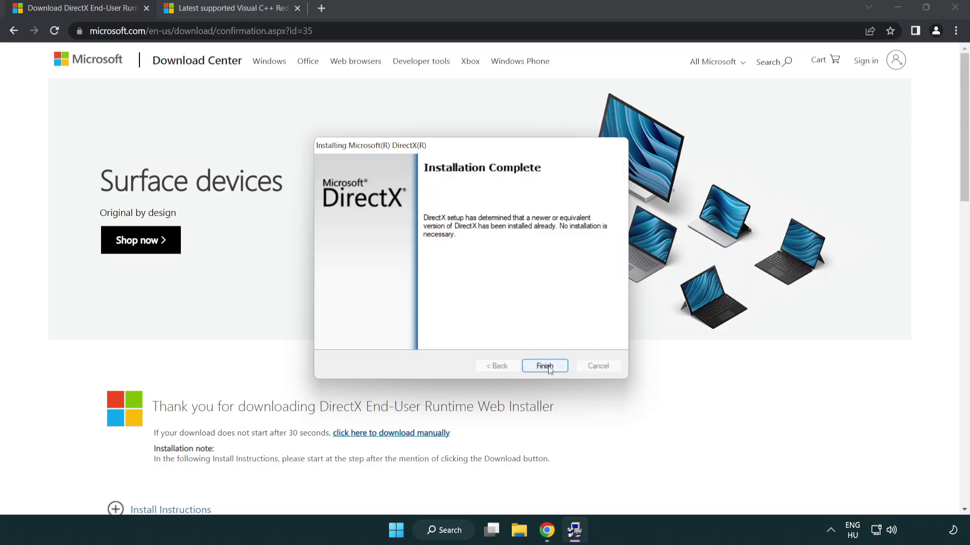
click(545, 364)
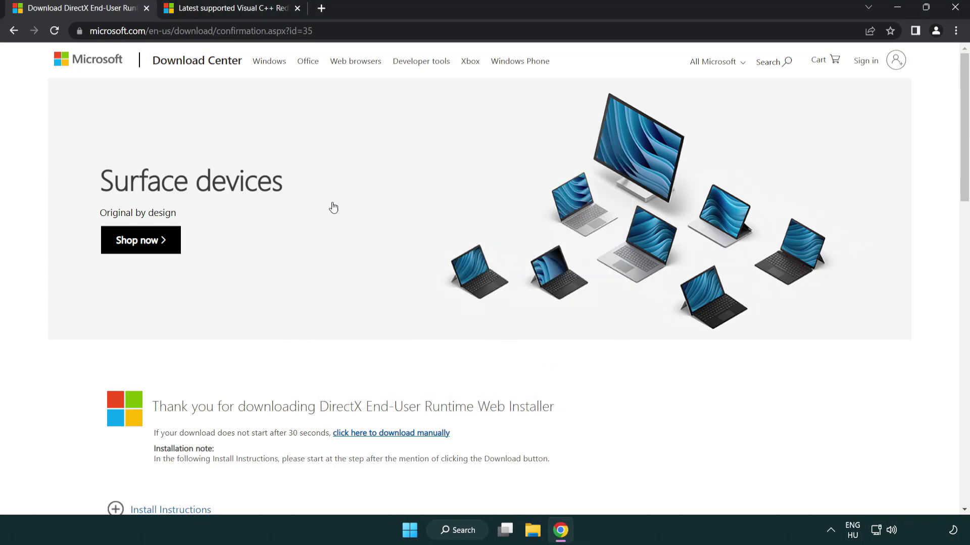
Close the DirectX page and download the ARM64, x86 and x64 Visual C++ redistributables from Microsoft Learn
click(147, 9)
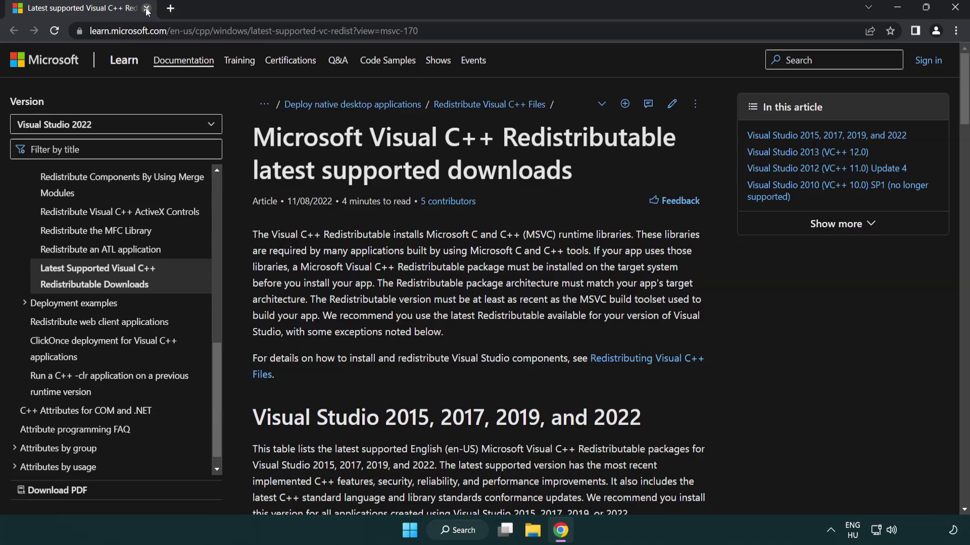
click(448, 34)
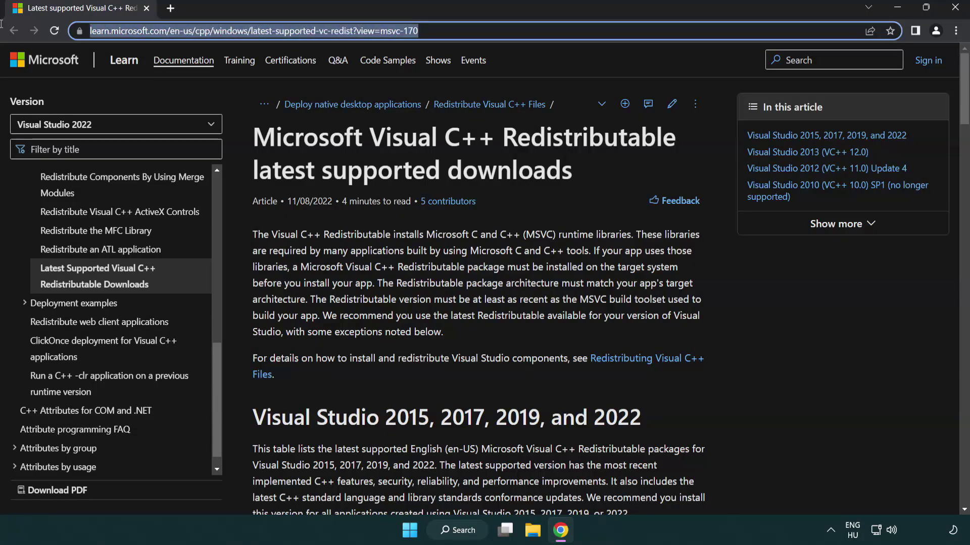
click(500, 166)
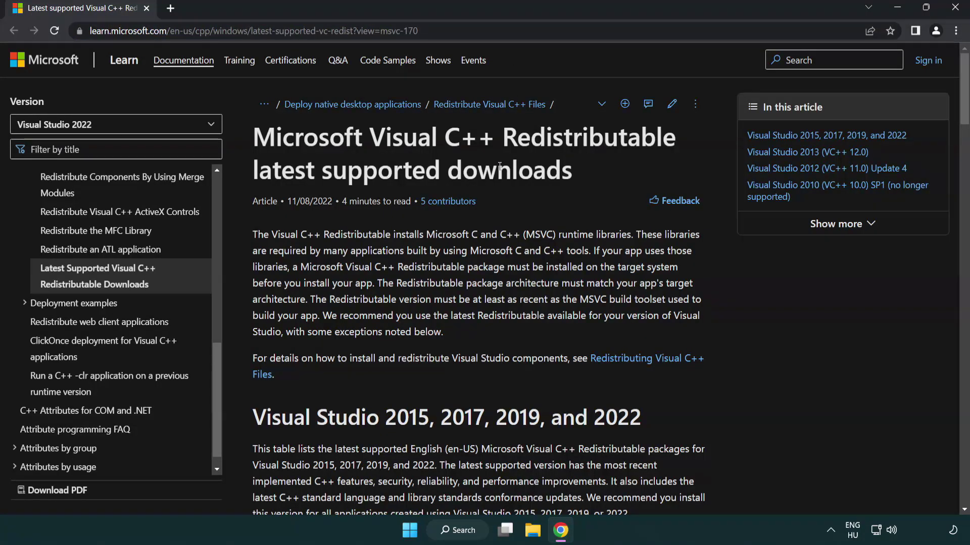
scroll(499, 166, down, 5)
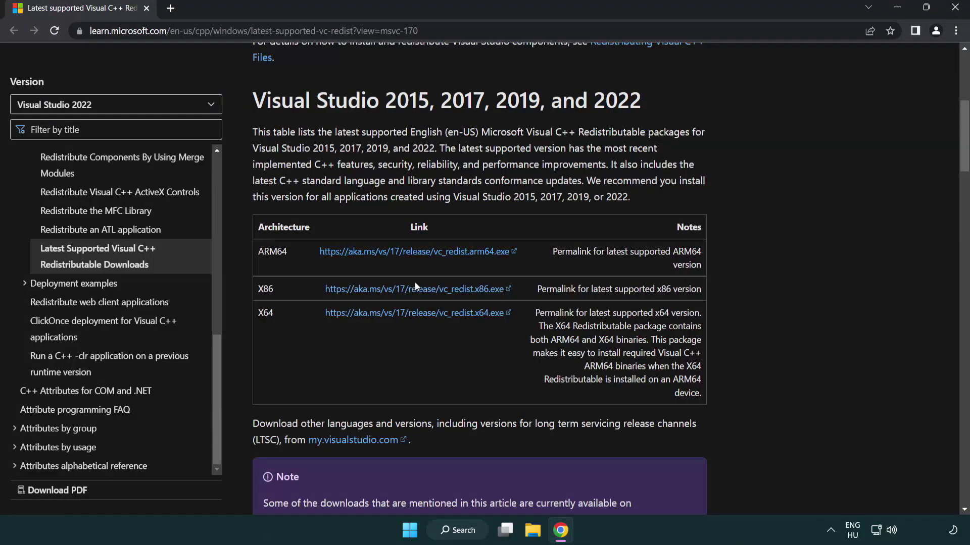
click(386, 252)
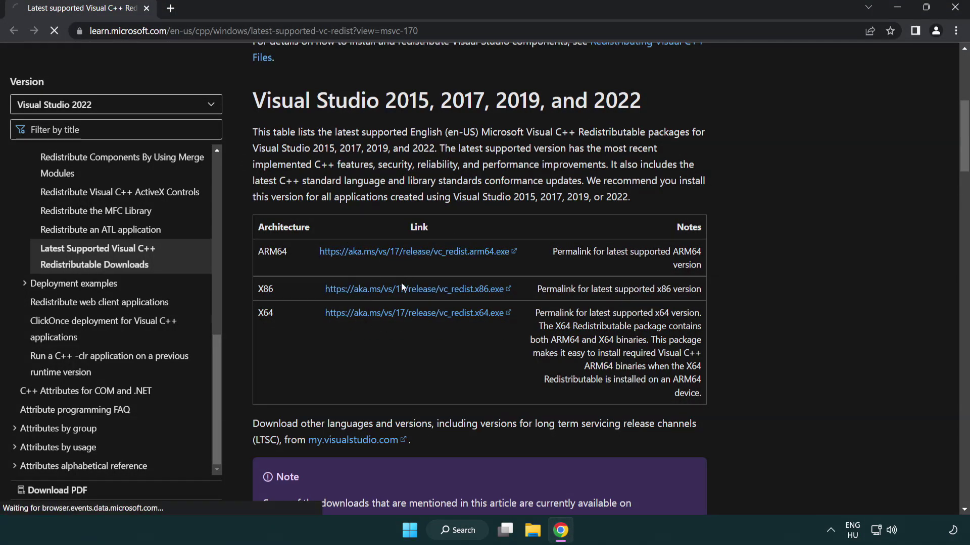
click(402, 289)
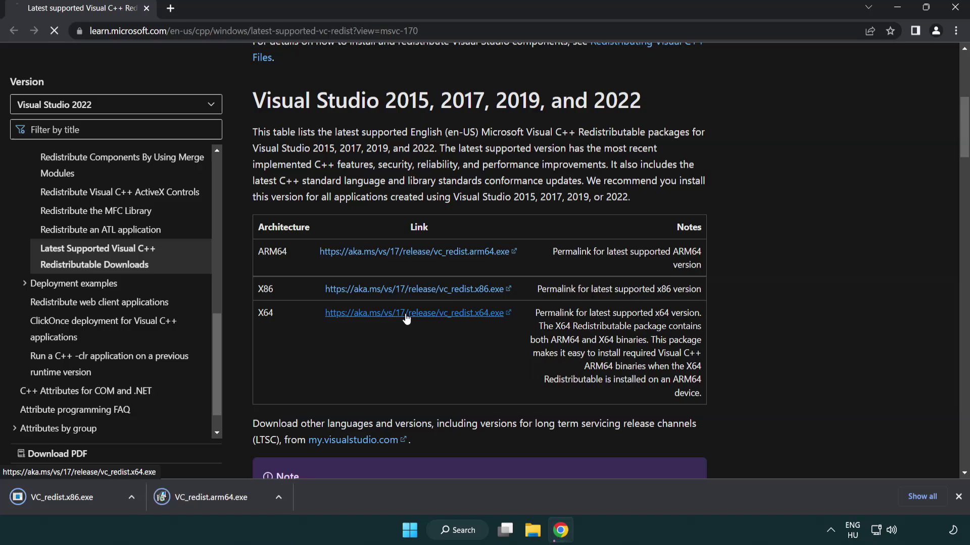
click(407, 317)
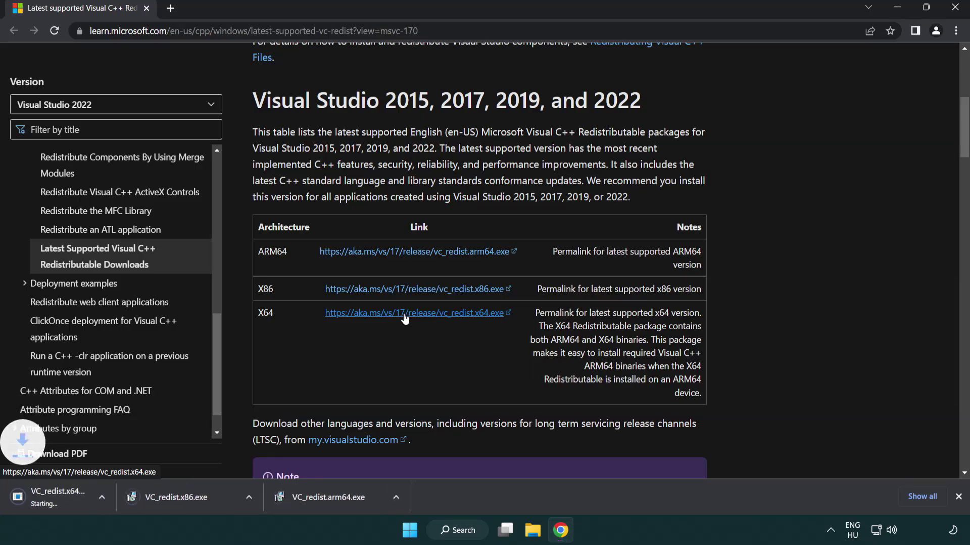
Run VC_redist.arm64.exe, agree to the license terms and start its installation
click(371, 505)
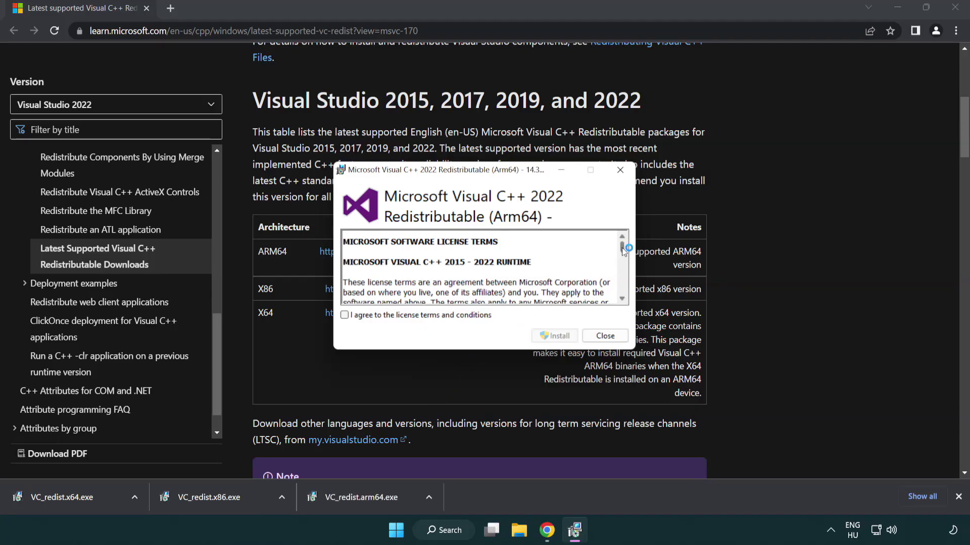
drag(622, 247, 592, 310)
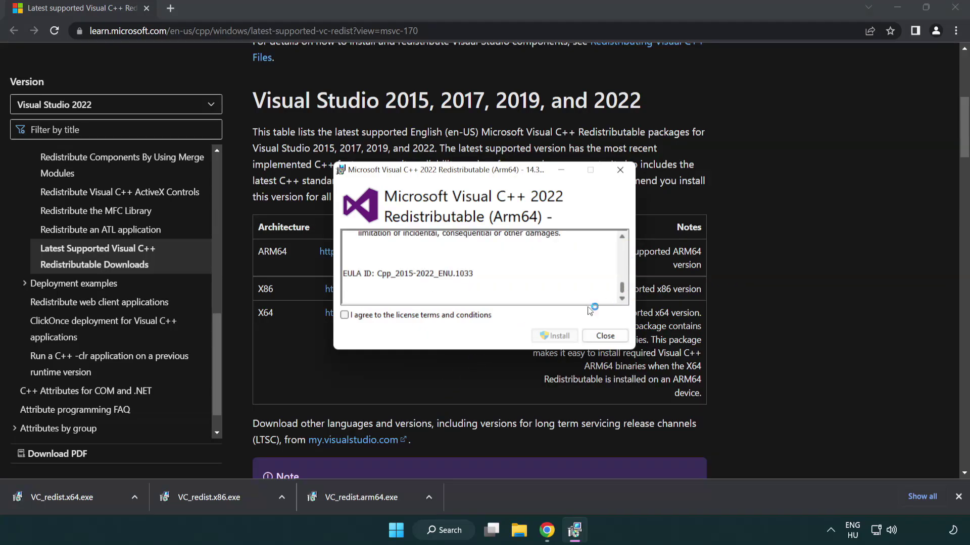
click(348, 316)
click(540, 335)
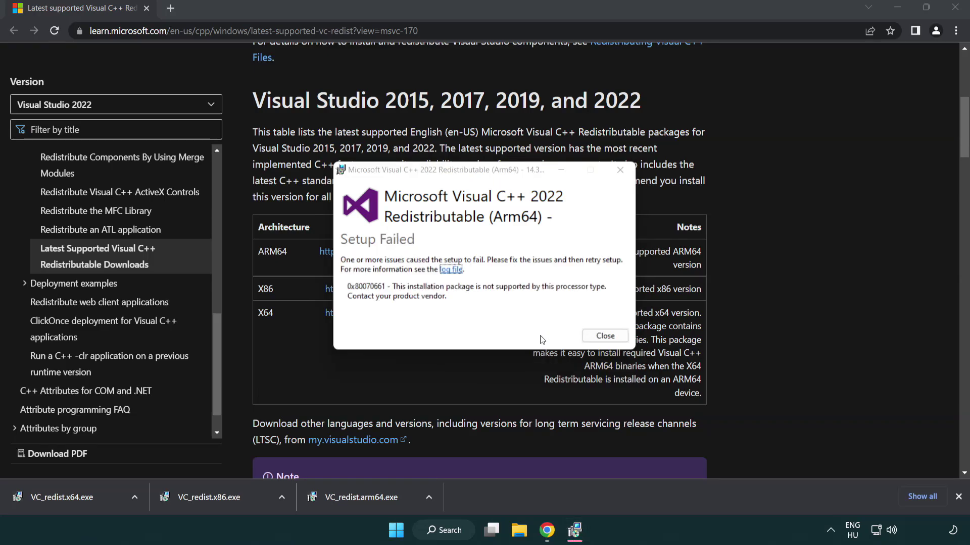
Dismiss the ARM64 failure, then install the x86 and x64 Visual C++ 2015-2022 redistributables
click(605, 336)
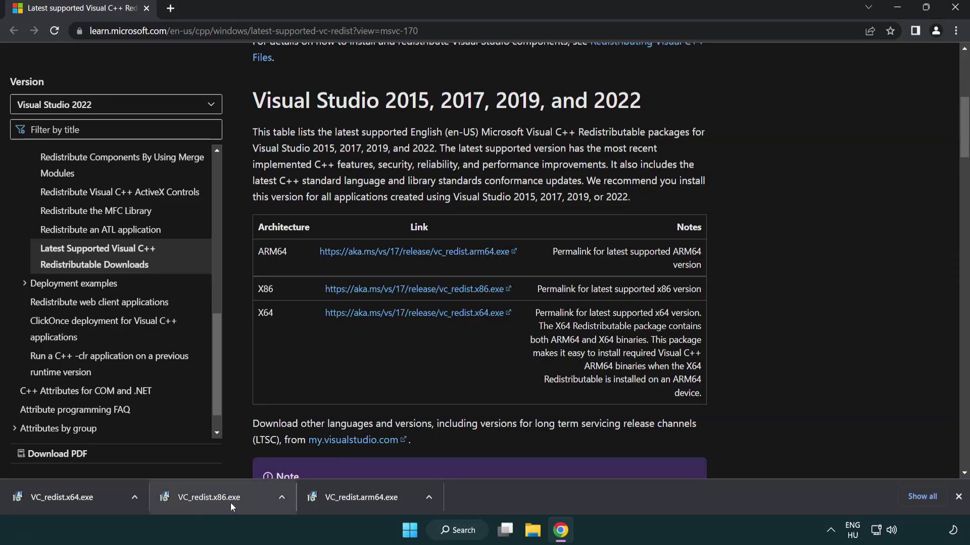
click(216, 503)
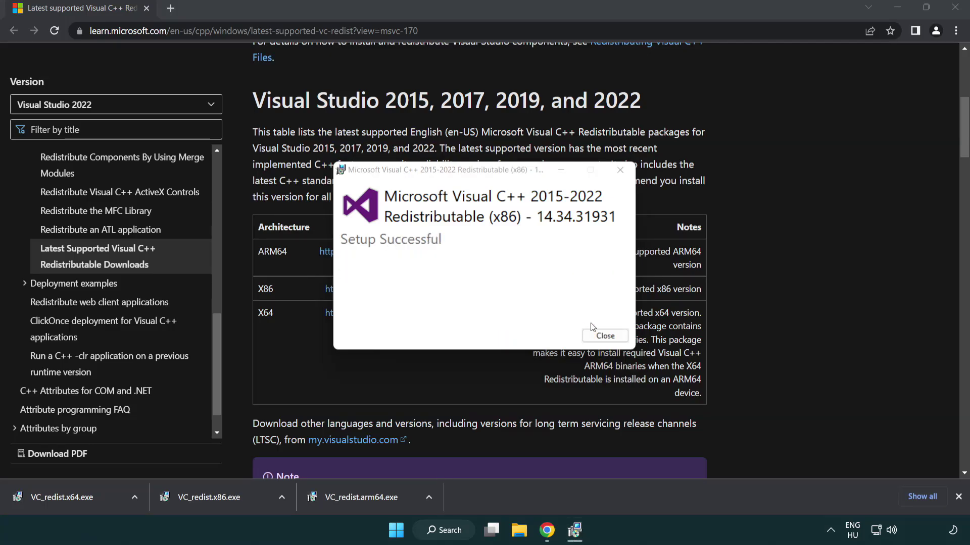
click(606, 336)
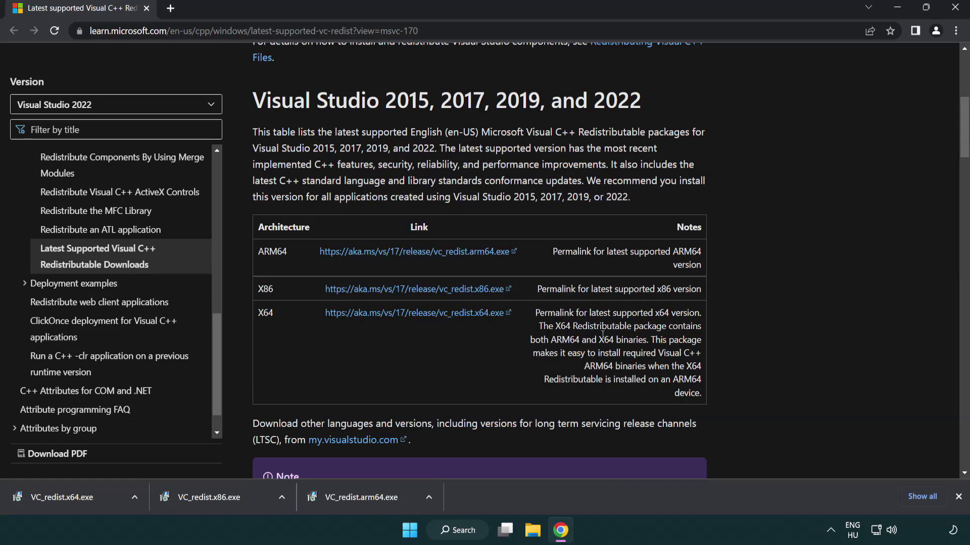
click(73, 495)
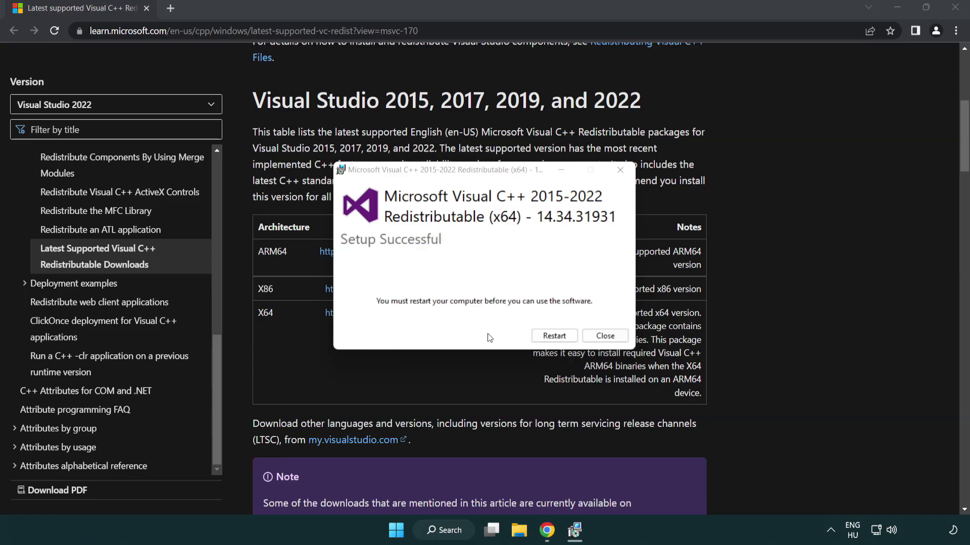
click(604, 336)
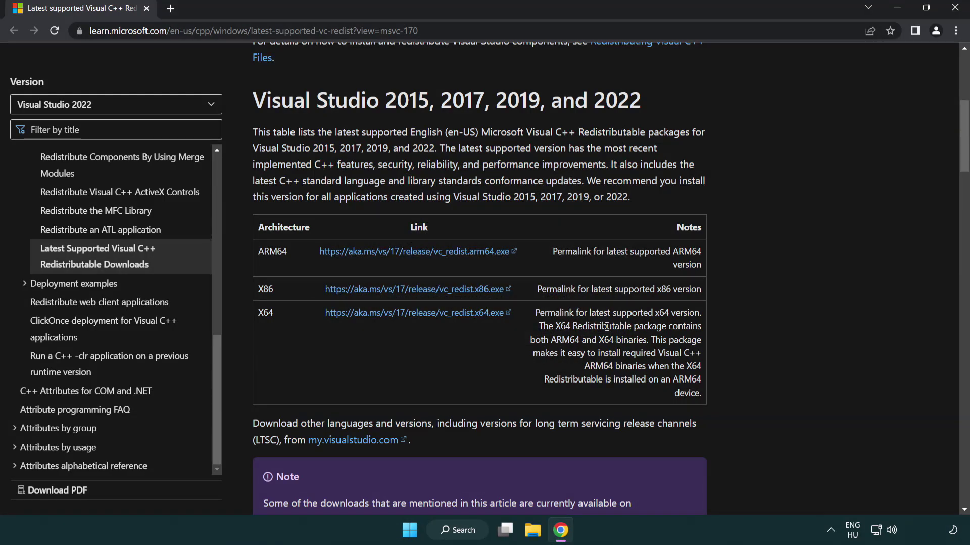
Close Chrome, search 'cmd' and run Command Prompt as administrator, centred on screen
click(956, 9)
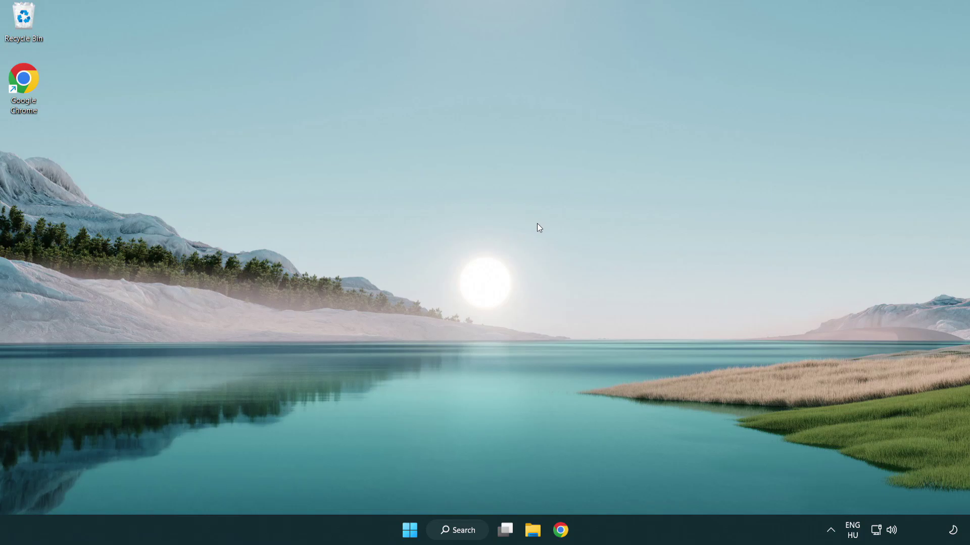
click(451, 537)
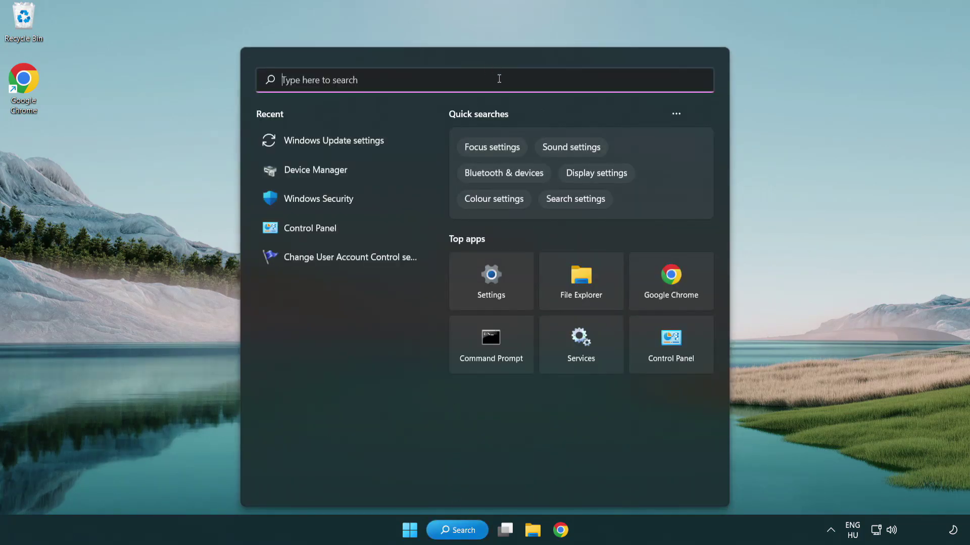
text(cmd)
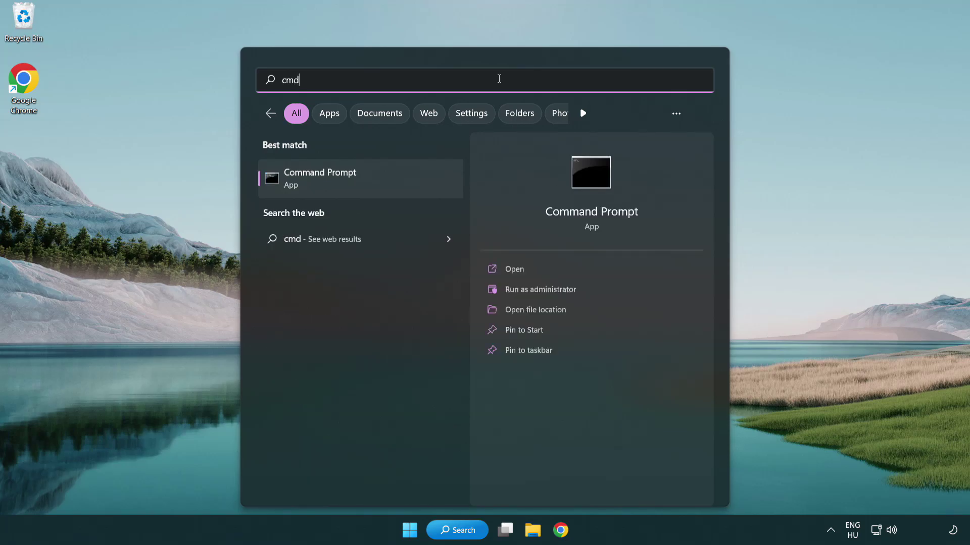
right_click(371, 182)
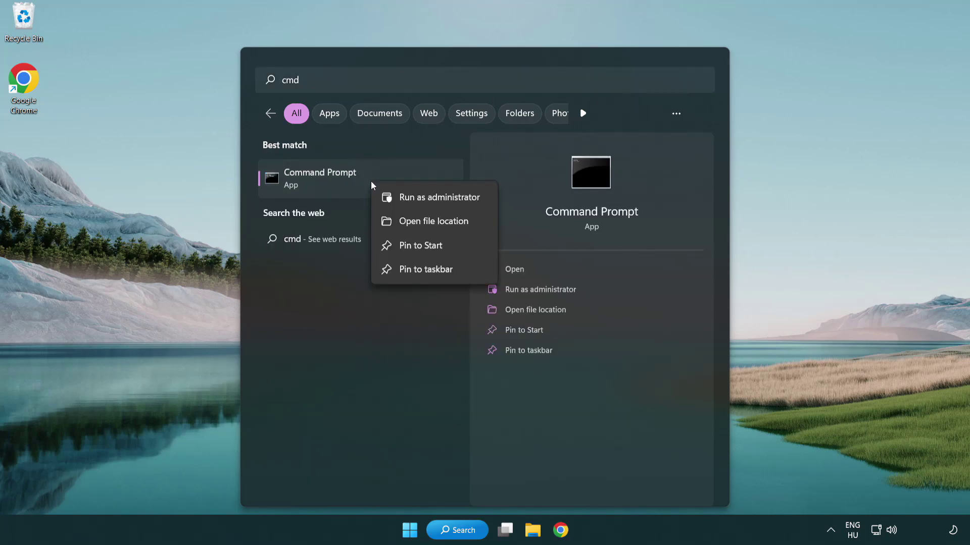
click(438, 202)
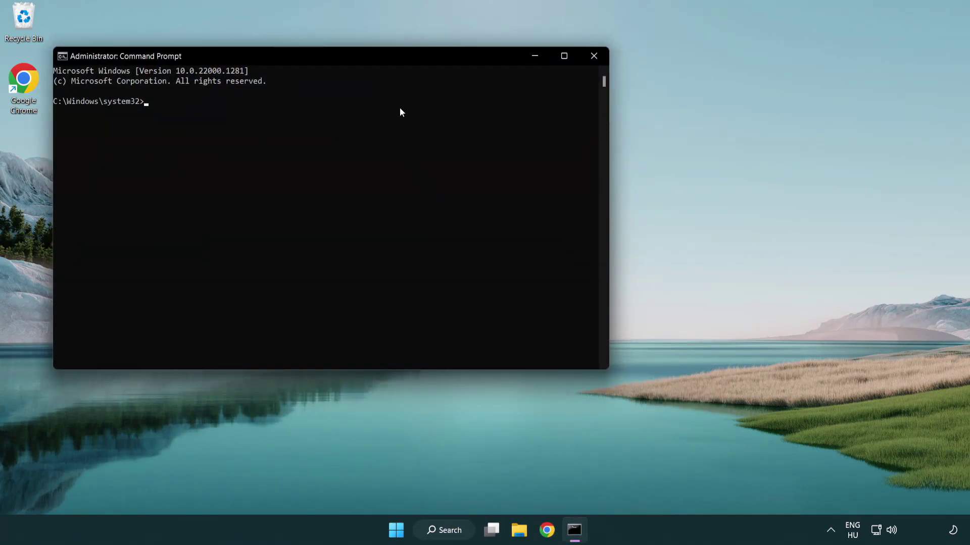
drag(345, 57, 488, 100)
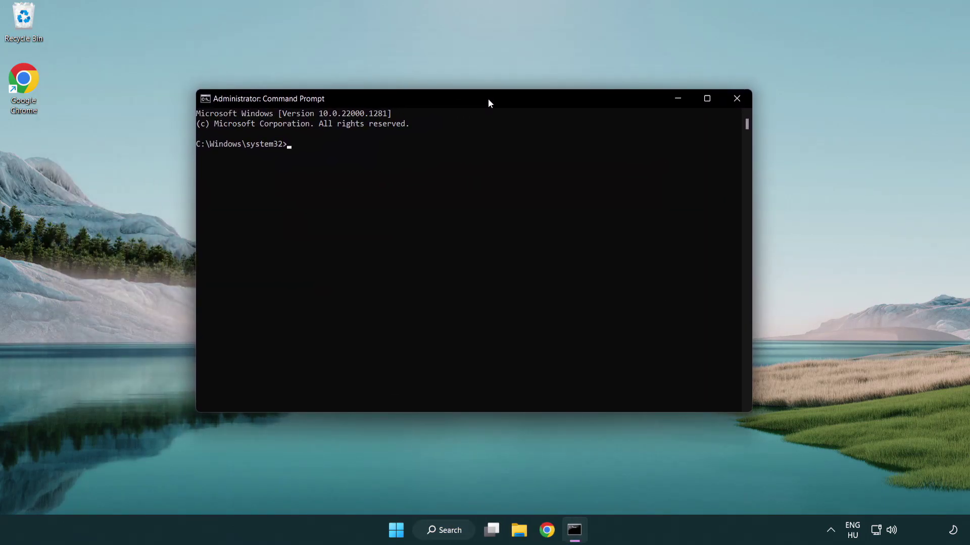
Run sfc /scannow and let verification reach 100% with no integrity violations
text(sfc /scannow)
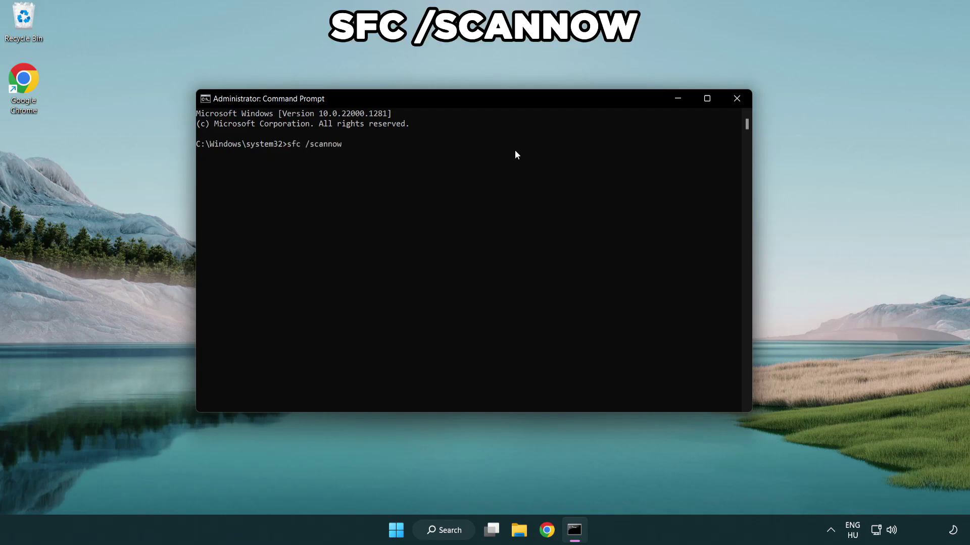
key(Return)
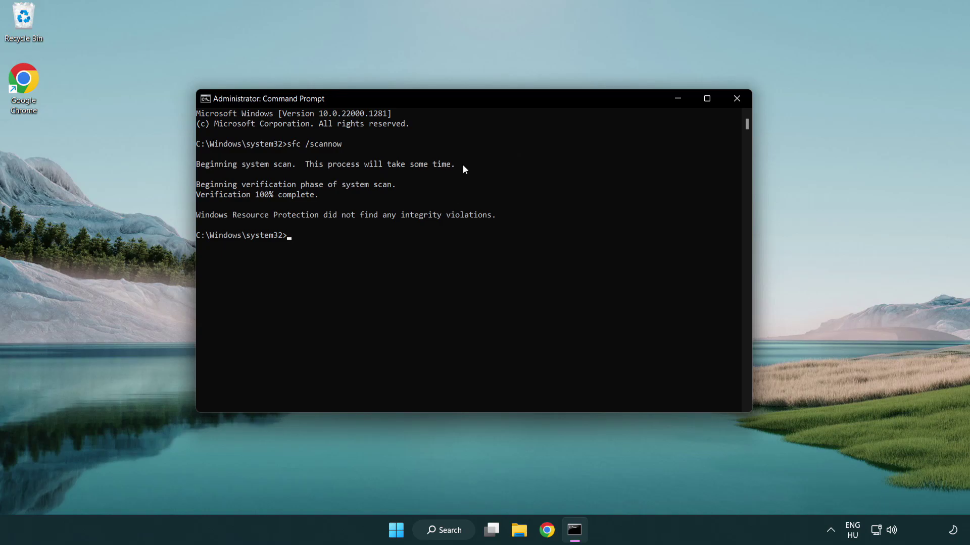
Close Command Prompt and bring up the Start menu power options to restart
click(737, 99)
click(404, 535)
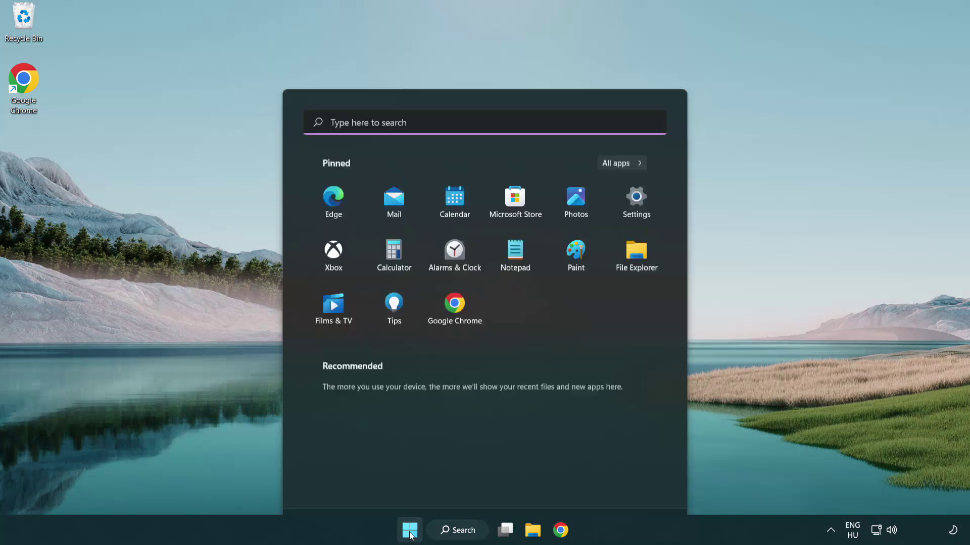
click(642, 486)
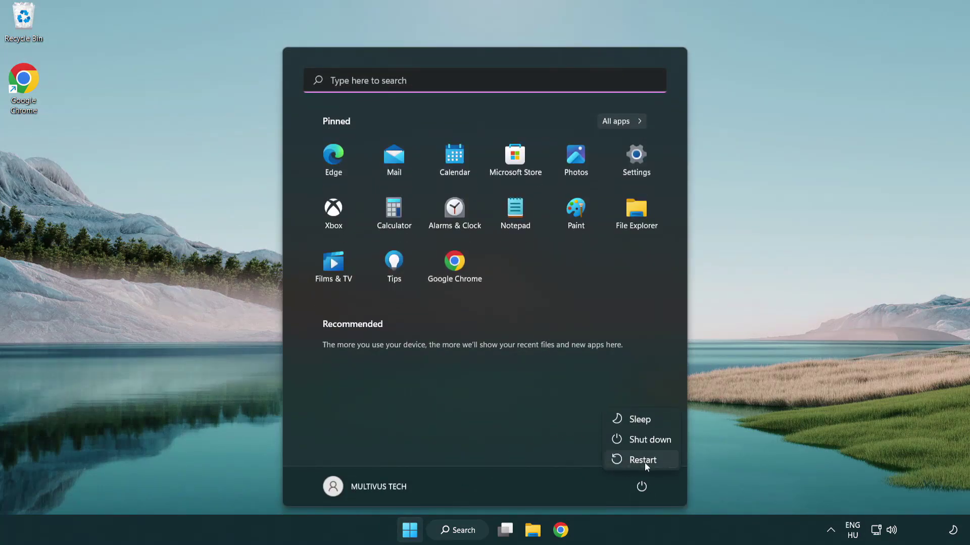